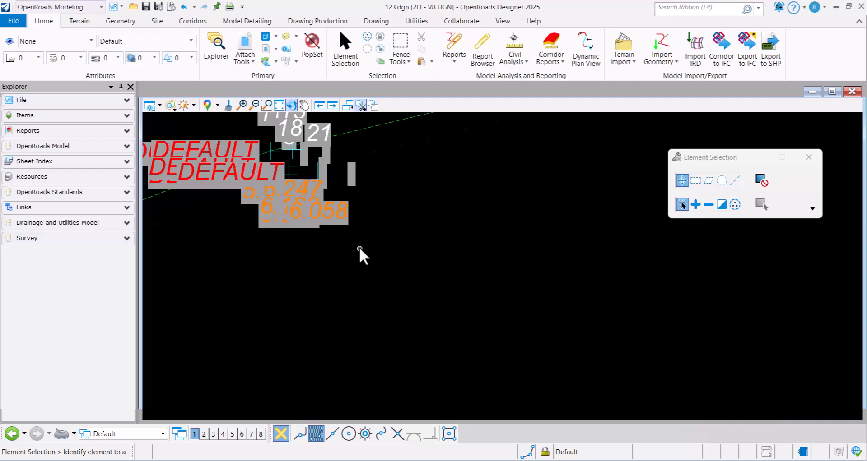
Step: Turn off the text field background display in the view and save the settings
{"action": "middle_click_drag", "start_coordinate": [300, 170], "coordinate": [349, 209]}
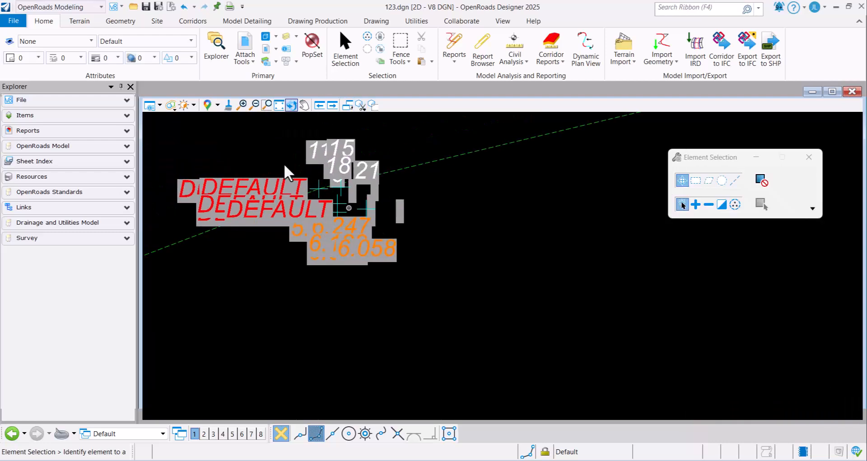
{"action": "left_click", "coordinate": [161, 106]}
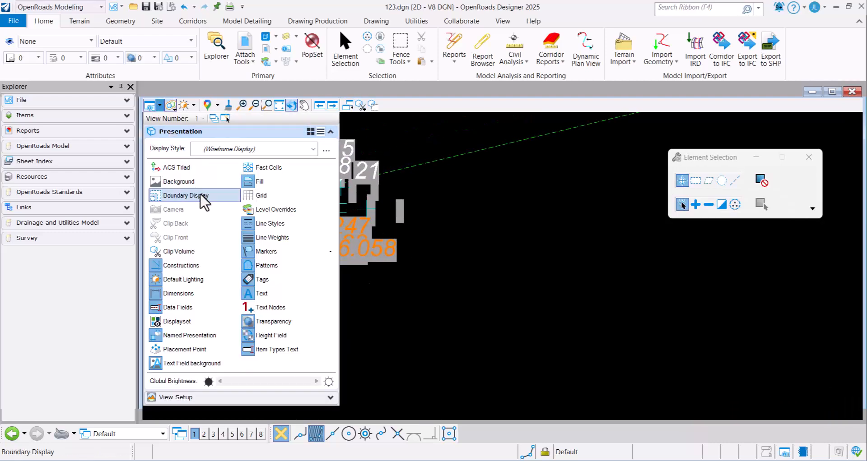
{"action": "left_click", "coordinate": [214, 364]}
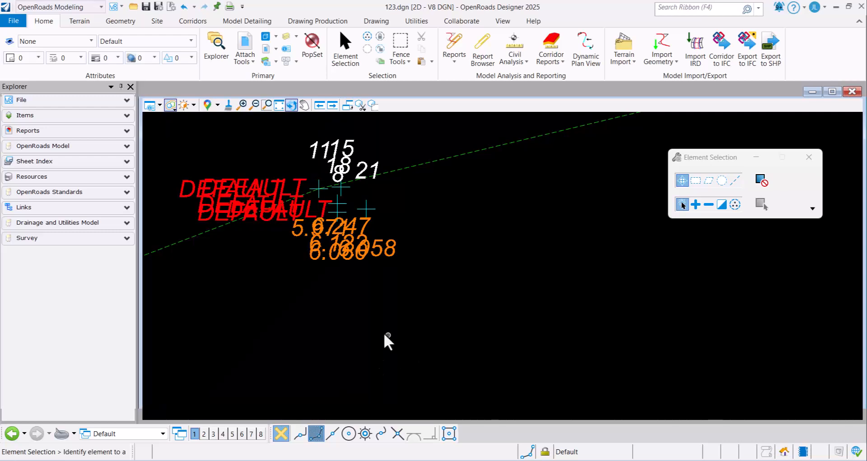
{"action": "left_click", "coordinate": [161, 7]}
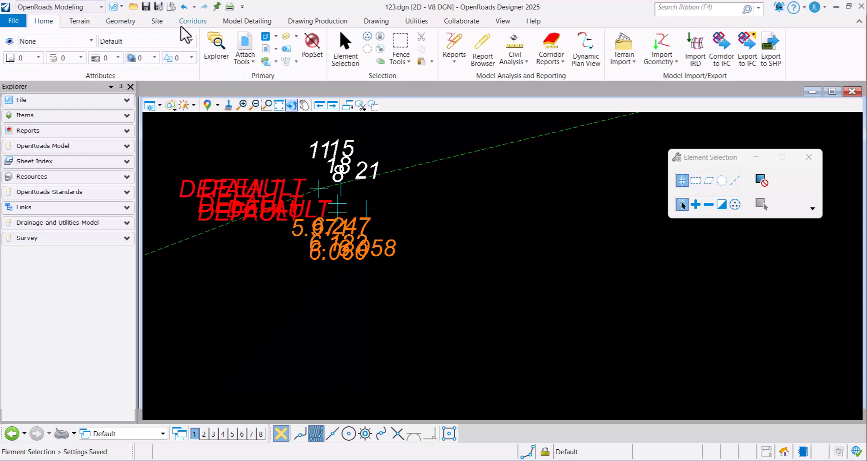
Step: Set the drawing's annotation scale to Full Size 1 = 1 and inspect the survey point labels
{"action": "left_click", "coordinate": [334, 22]}
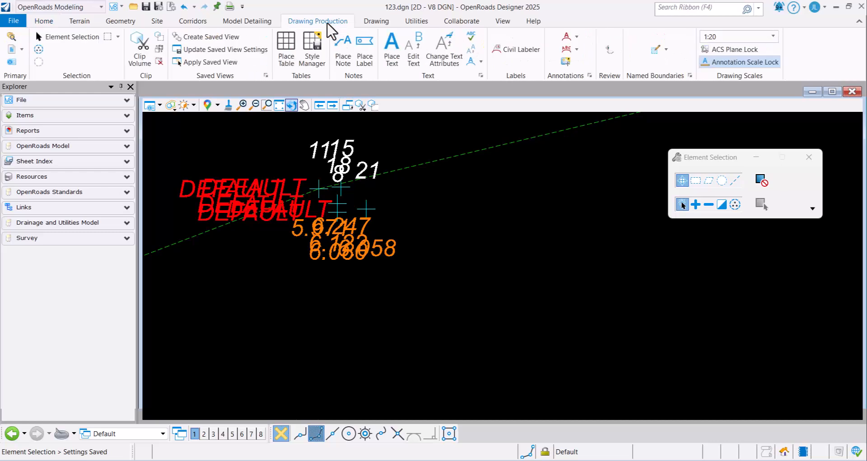
{"action": "left_click", "coordinate": [734, 37]}
{"action": "left_click", "coordinate": [722, 52]}
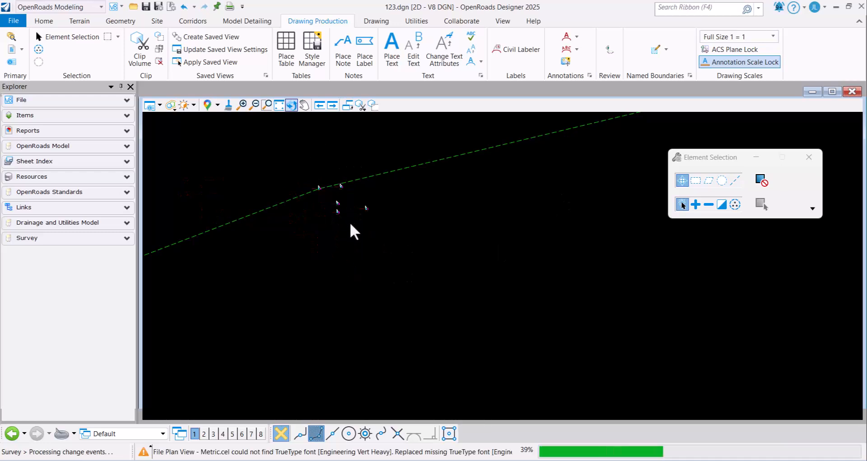
{"action": "left_click", "coordinate": [279, 105]}
{"action": "scroll", "coordinate": [612, 226], "scroll_direction": "up", "scroll_amount": 6}
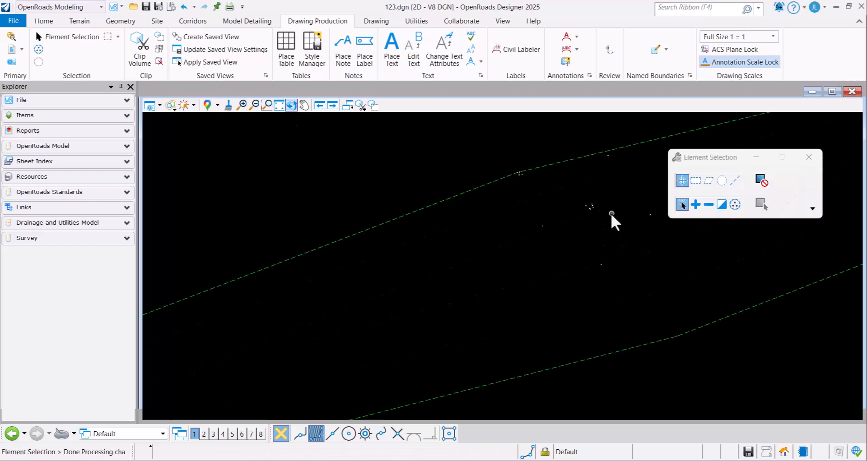
Step: Set the annotation scale to 1:5 and examine the size of the survey point labels
{"action": "left_click", "coordinate": [746, 39]}
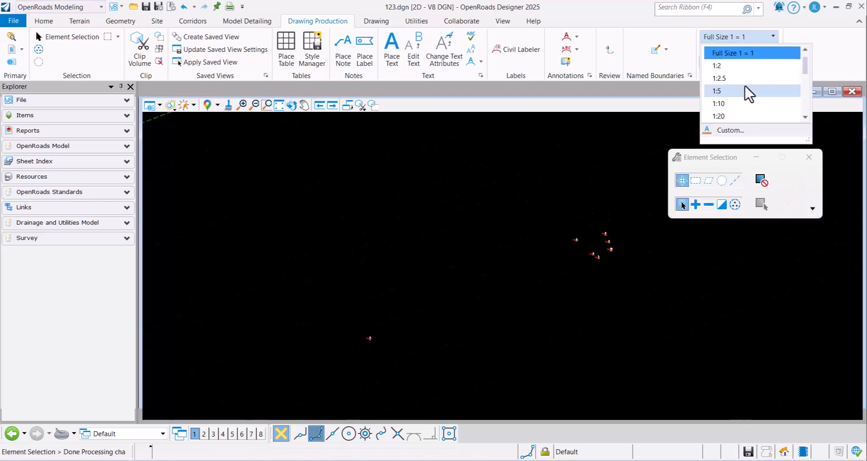
{"action": "left_click", "coordinate": [745, 90]}
{"action": "mouse_move", "coordinate": [383, 277]}
{"action": "middle_mouse_down"}
{"action": "mouse_move", "coordinate": [433, 330]}
{"action": "mouse_move", "coordinate": [370, 268]}
{"action": "mouse_move", "coordinate": [380, 337]}
{"action": "mouse_move", "coordinate": [383, 271]}
{"action": "middle_mouse_up"}
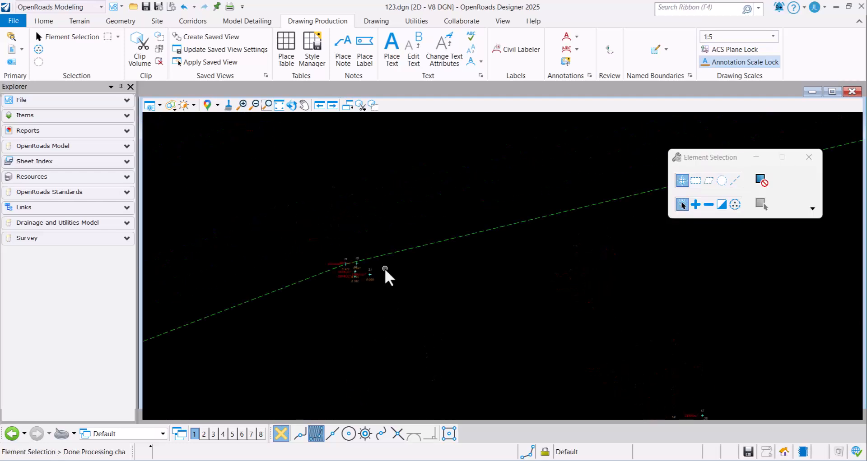
{"action": "scroll", "coordinate": [362, 278], "scroll_direction": "up", "scroll_amount": 6}
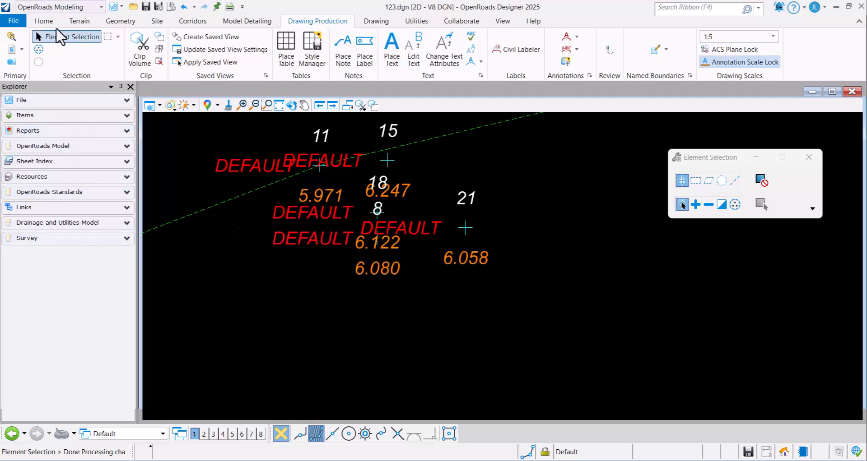
Step: Switch to the Survey workflow and expand the survey data down to the contents of Field Book 1's CSV data file
{"action": "left_click", "coordinate": [68, 8]}
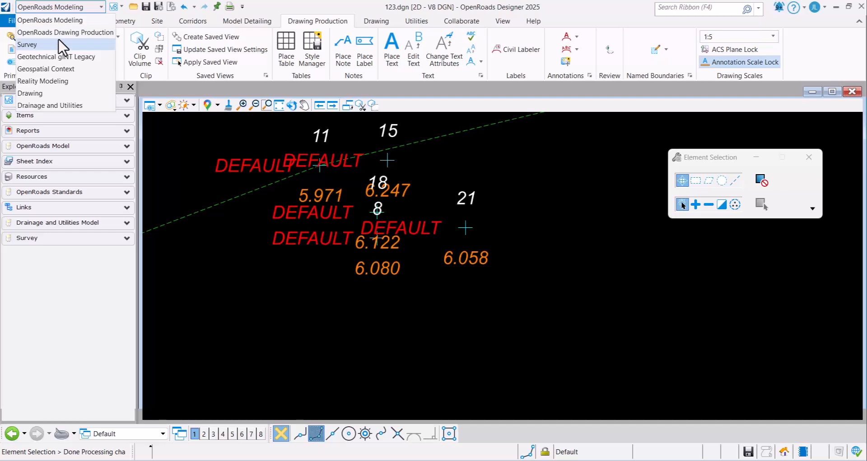
{"action": "left_click", "coordinate": [57, 45]}
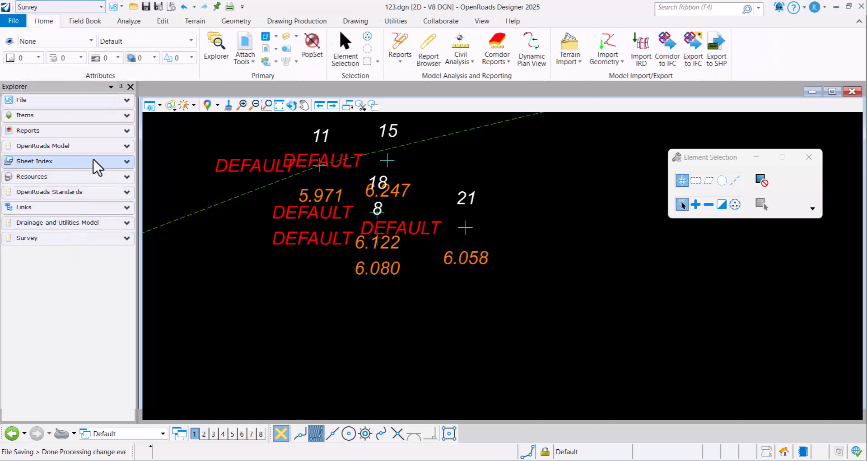
{"action": "left_click", "coordinate": [72, 238]}
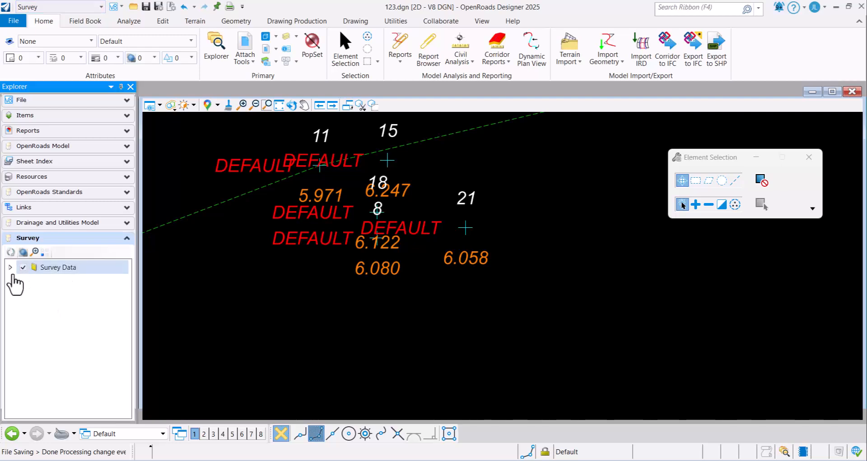
{"action": "left_click", "coordinate": [10, 267]}
{"action": "left_click", "coordinate": [21, 281]}
{"action": "left_click", "coordinate": [33, 294]}
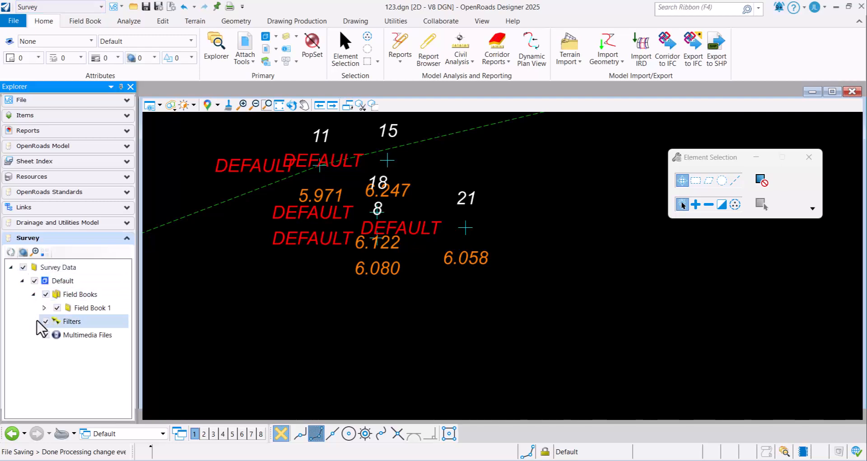
{"action": "left_click", "coordinate": [44, 308]}
{"action": "left_click", "coordinate": [56, 322]}
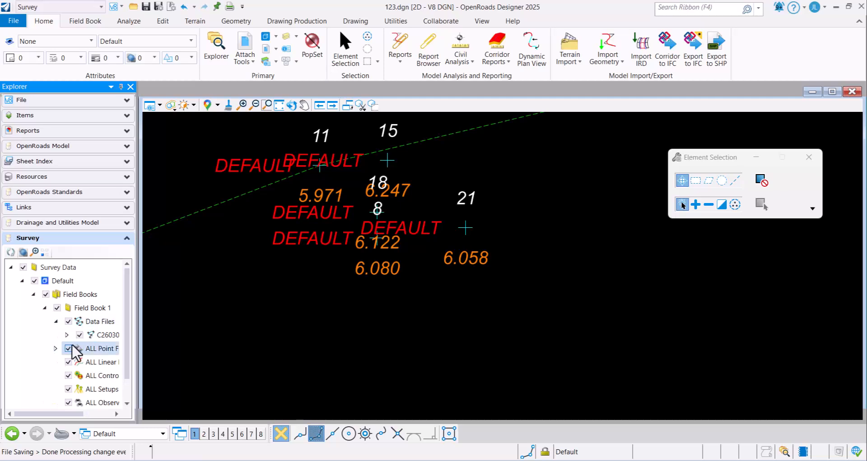
{"action": "left_click", "coordinate": [66, 335]}
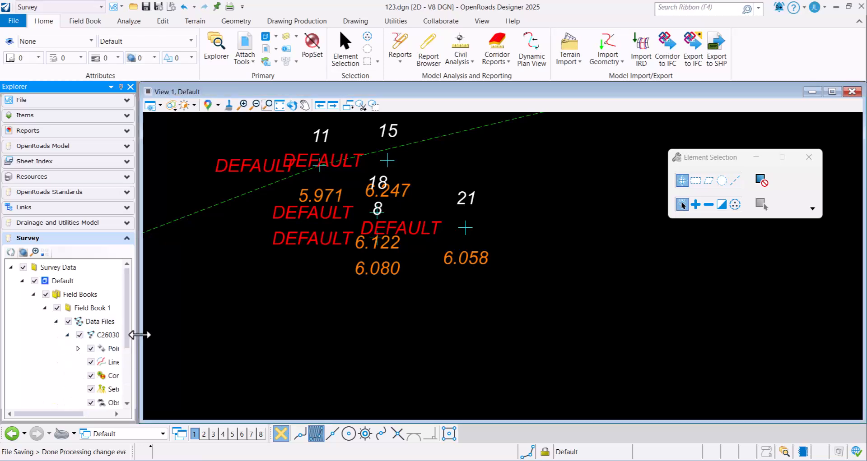
Step: Widen the Explorer so the survey tree names are readable and resize the drawing view to sit beside it
{"action": "left_click_drag", "start_coordinate": [139, 335], "coordinate": [249, 337]}
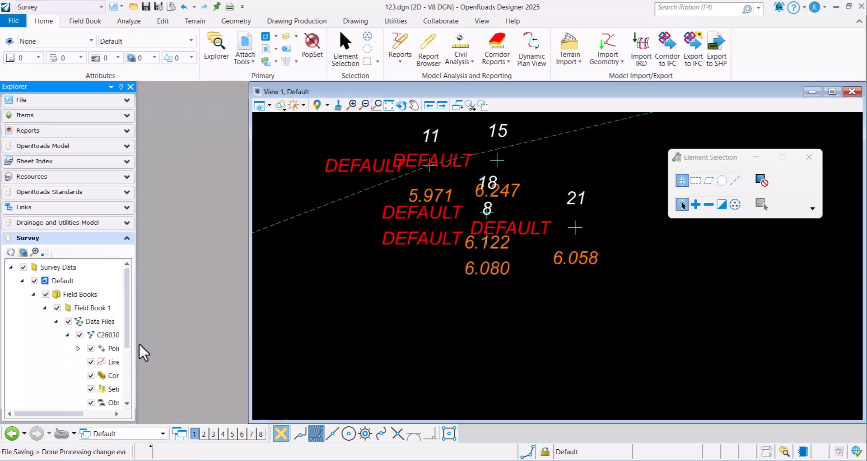
{"action": "left_click_drag", "start_coordinate": [137, 346], "coordinate": [208, 348]}
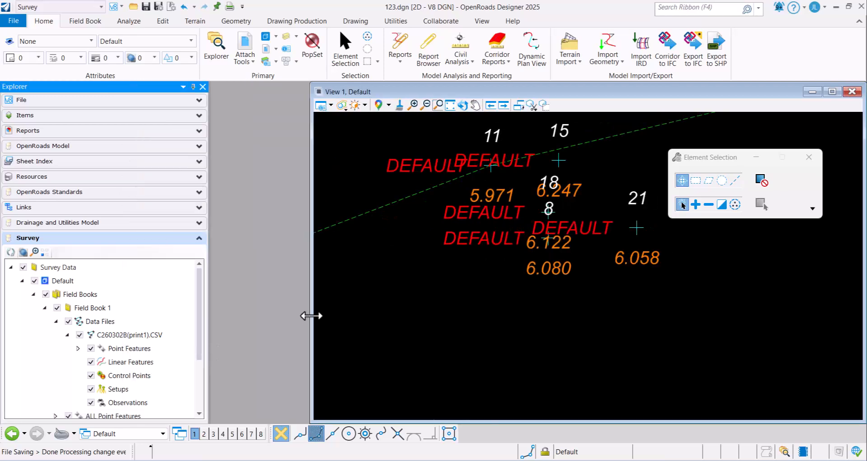
{"action": "left_click_drag", "start_coordinate": [310, 313], "coordinate": [213, 316]}
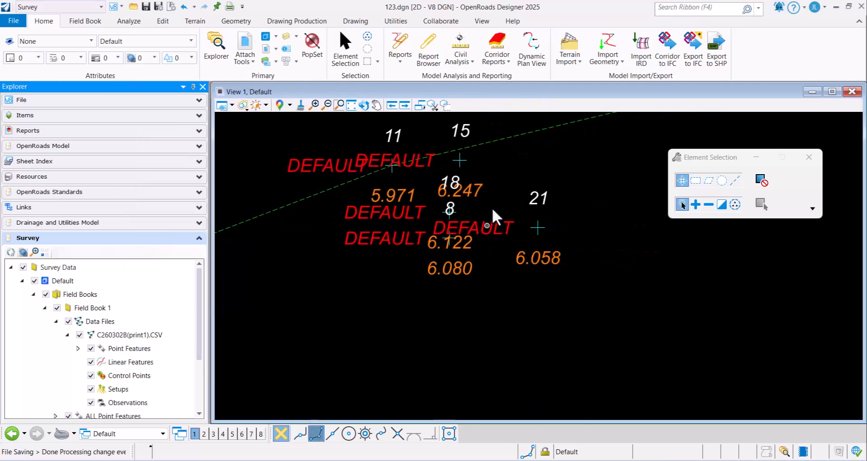
Step: Open the survey details for the point features of C260302B(print1).CSV and enlarge the details window
{"action": "scroll", "coordinate": [136, 356], "scroll_direction": "down", "scroll_amount": 1}
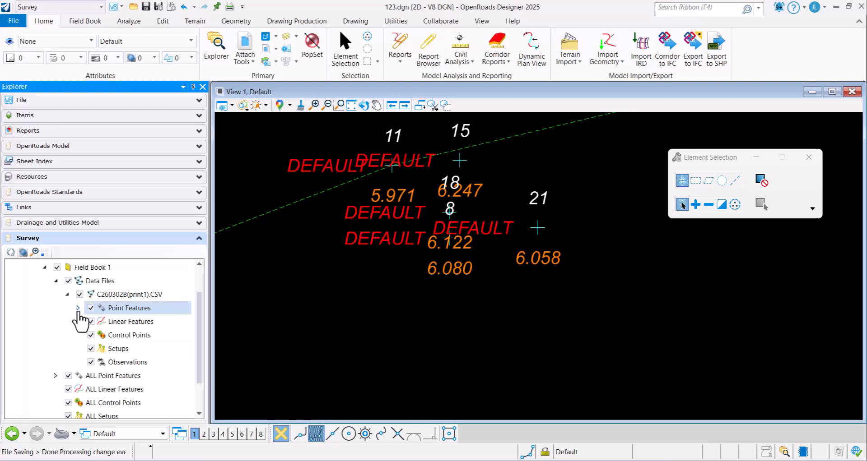
{"action": "left_click", "coordinate": [78, 308]}
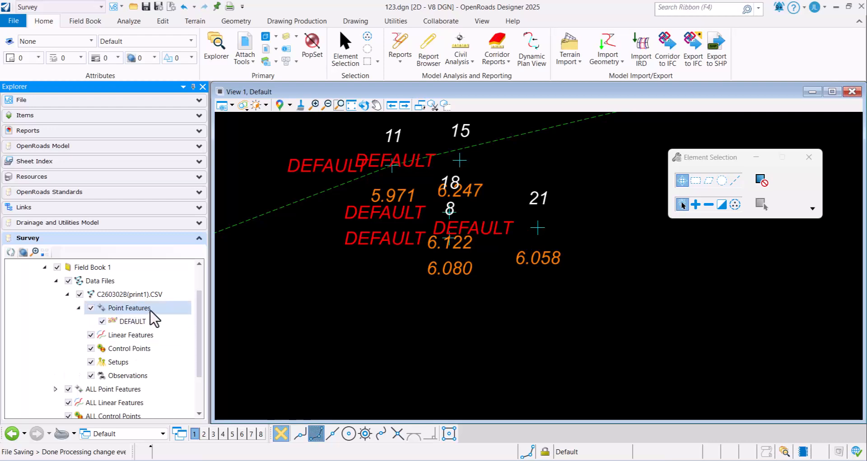
{"action": "left_click", "coordinate": [151, 309]}
{"action": "left_click", "coordinate": [86, 22]}
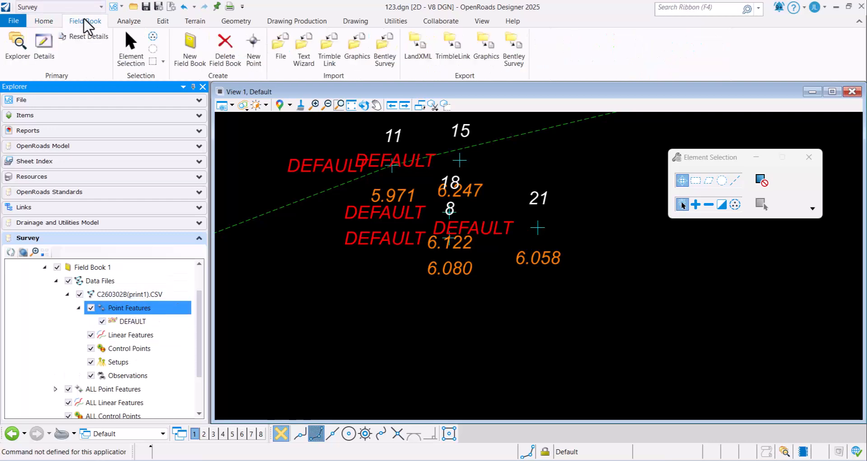
{"action": "left_click", "coordinate": [43, 43]}
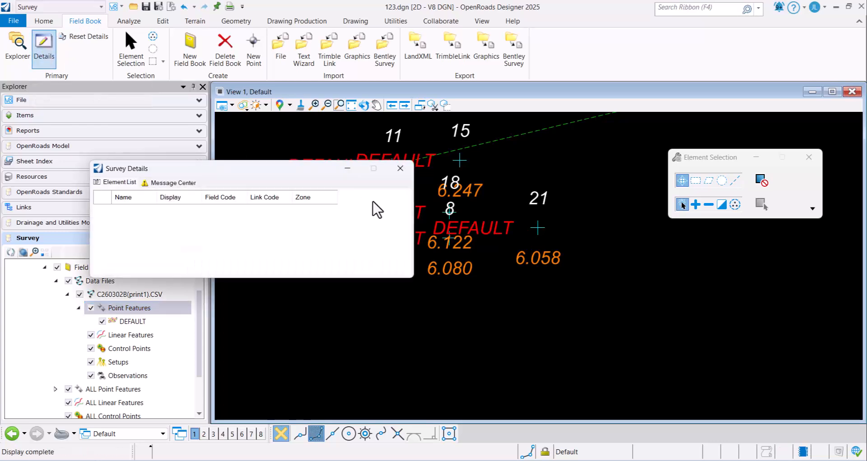
{"action": "left_click_drag", "start_coordinate": [415, 280], "coordinate": [610, 441]}
Step: Set the Field Code of all listed survey points to P and close the survey details
{"action": "left_click", "coordinate": [220, 201]}
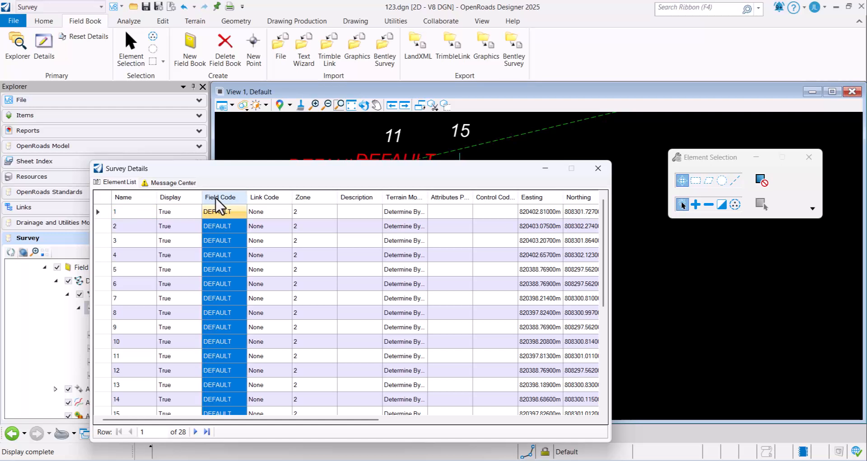
{"action": "right_click", "coordinate": [220, 201]}
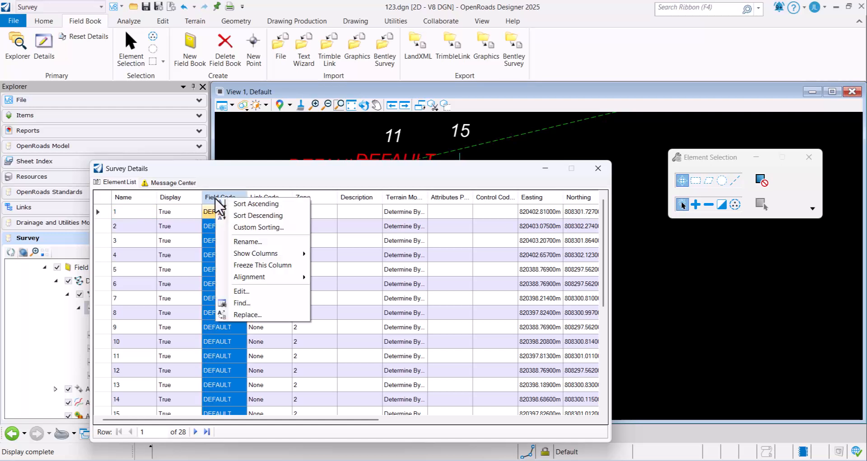
{"action": "left_click", "coordinate": [244, 291]}
{"action": "double_click", "coordinate": [386, 274]}
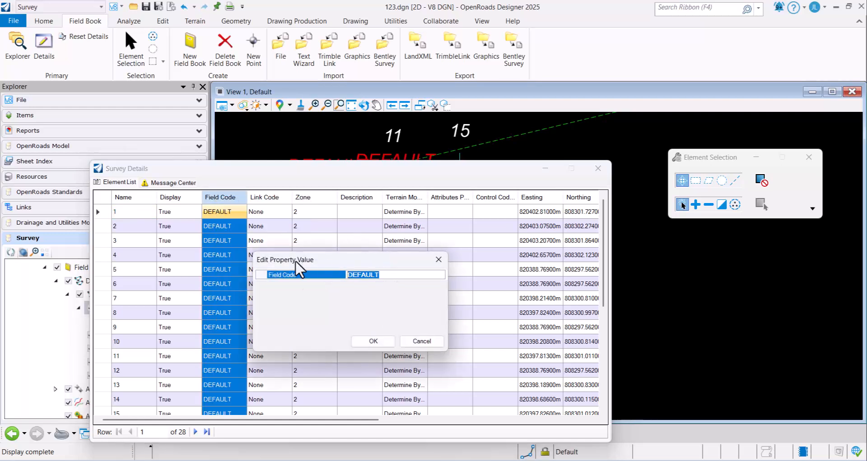
{"action": "type", "text": "P"}
{"action": "left_click", "coordinate": [373, 342]}
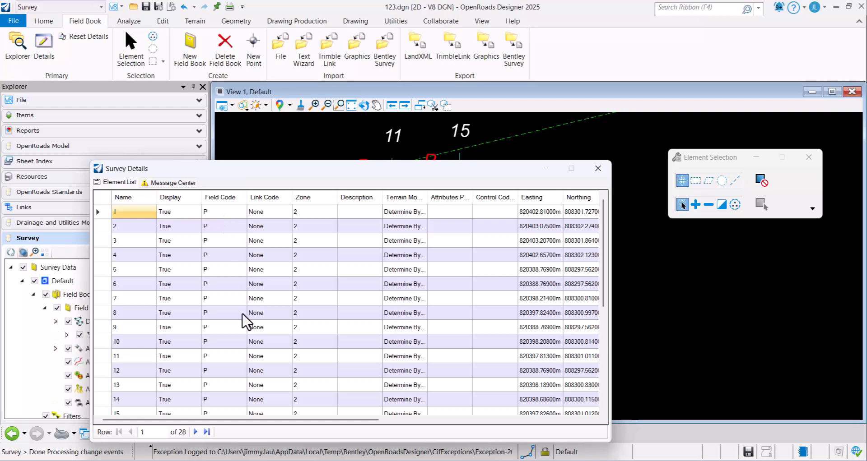
{"action": "left_click", "coordinate": [597, 168]}
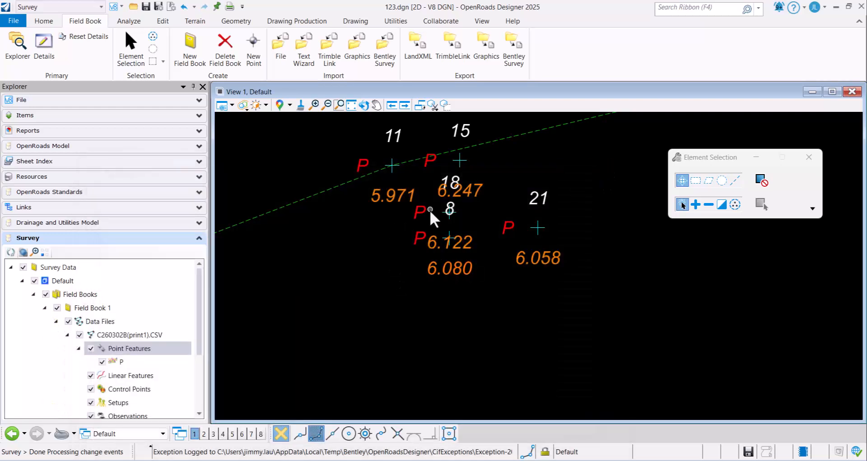
{"action": "scroll", "coordinate": [483, 252], "scroll_direction": "up", "scroll_amount": 2}
{"action": "scroll", "coordinate": [496, 250], "scroll_direction": "down", "scroll_amount": 3}
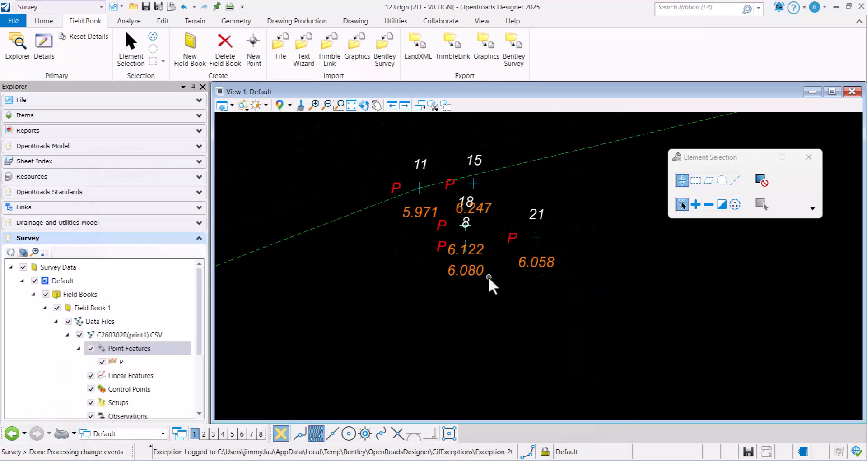
{"action": "scroll", "coordinate": [416, 303], "scroll_direction": "down", "scroll_amount": 4}
{"action": "scroll", "coordinate": [434, 239], "scroll_direction": "up", "scroll_amount": 3}
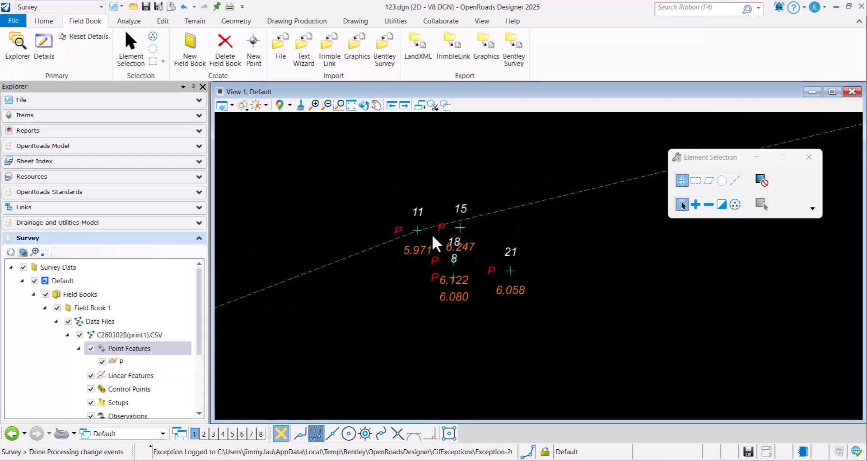
{"action": "scroll", "coordinate": [433, 237], "scroll_direction": "up", "scroll_amount": 3}
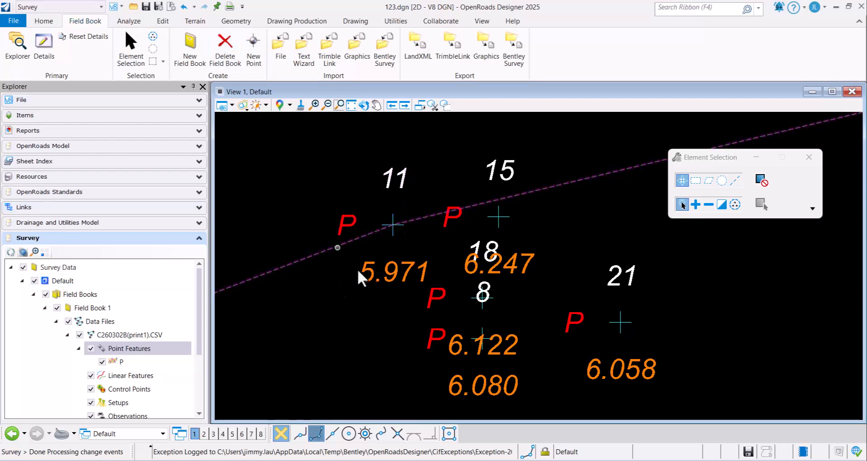
Step: Expand the OpenRoads Standards of 123.dgn through Annotation Groups, Plan and Point down to the contents of the Survey folder
{"action": "left_click", "coordinate": [82, 192]}
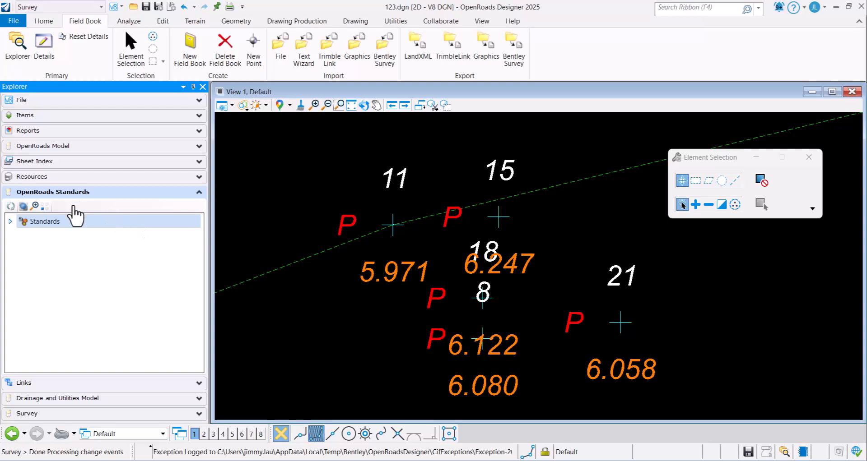
{"action": "scroll", "coordinate": [567, 199], "scroll_direction": "up", "scroll_amount": 1}
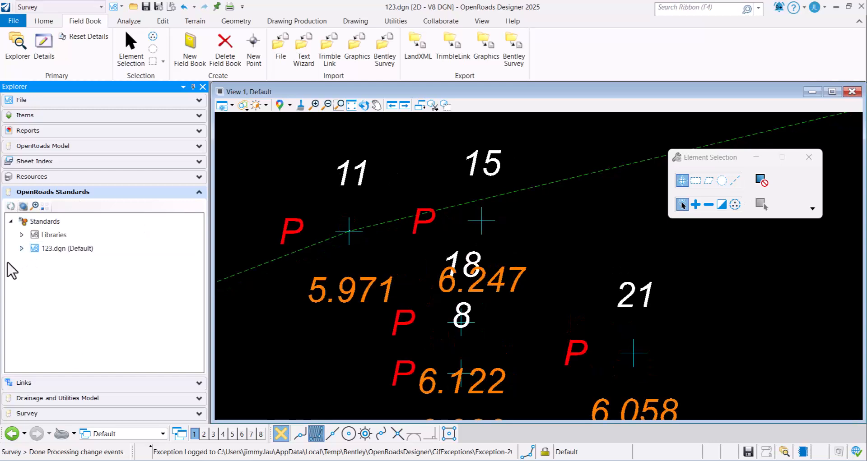
{"action": "left_click", "coordinate": [22, 248]}
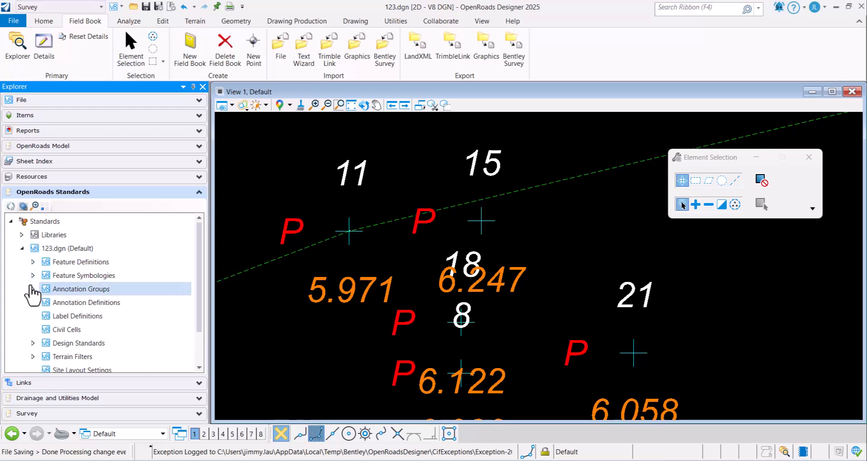
{"action": "left_click", "coordinate": [32, 289]}
{"action": "left_click", "coordinate": [44, 303]}
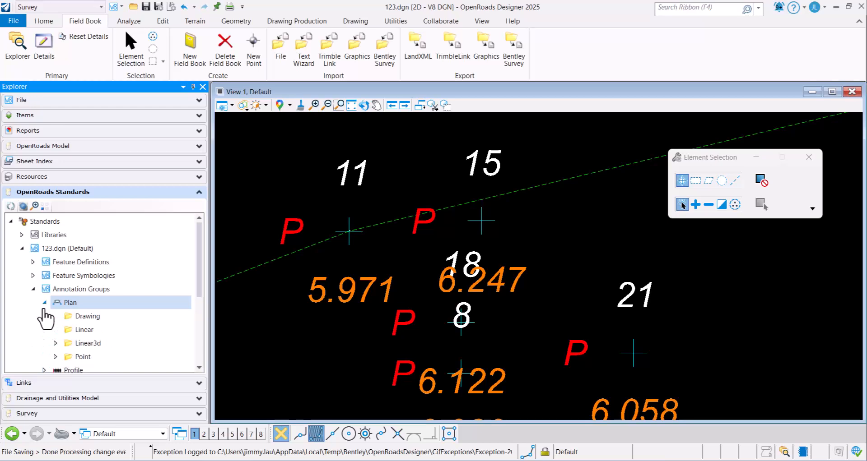
{"action": "scroll", "coordinate": [45, 316], "scroll_direction": "down", "scroll_amount": 1}
{"action": "left_click", "coordinate": [55, 316]}
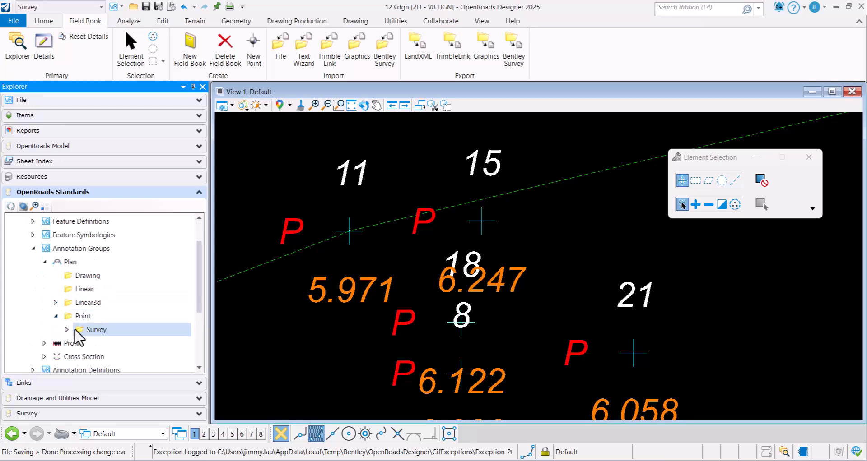
{"action": "left_click", "coordinate": [67, 330]}
Step: Open the All Points Label annotation group for management and turn on its preview display
{"action": "right_click", "coordinate": [108, 343]}
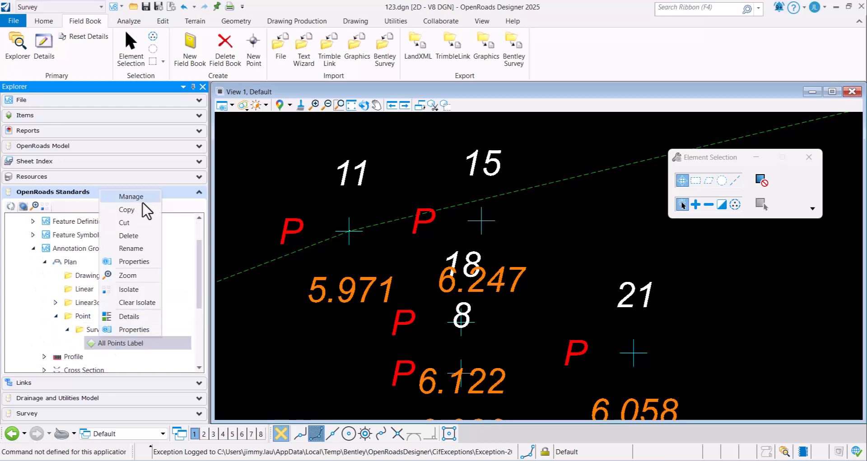
{"action": "left_click", "coordinate": [142, 199]}
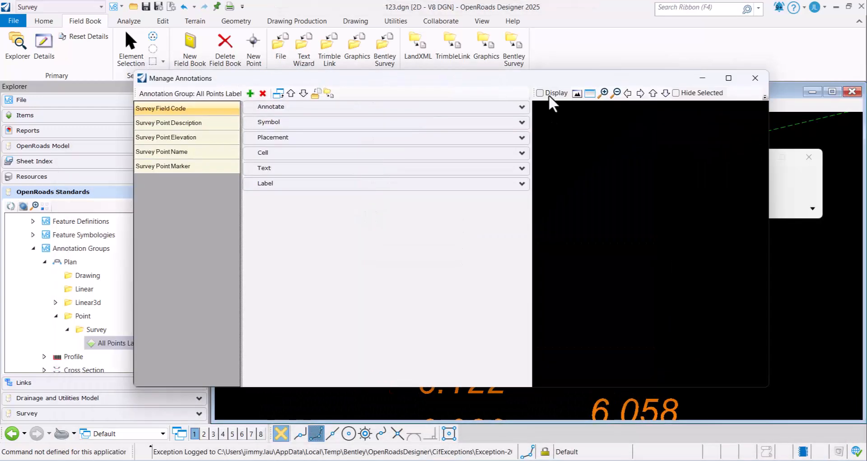
{"action": "left_click", "coordinate": [542, 93]}
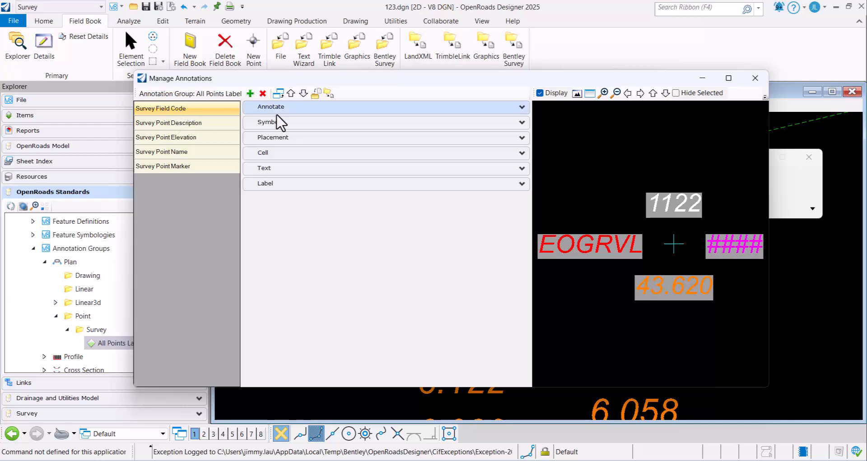
Step: Set the Survey Field Code annotation's text style to 000508_Work Vert_Crt Crt and close the annotation manager
{"action": "left_click", "coordinate": [316, 169]}
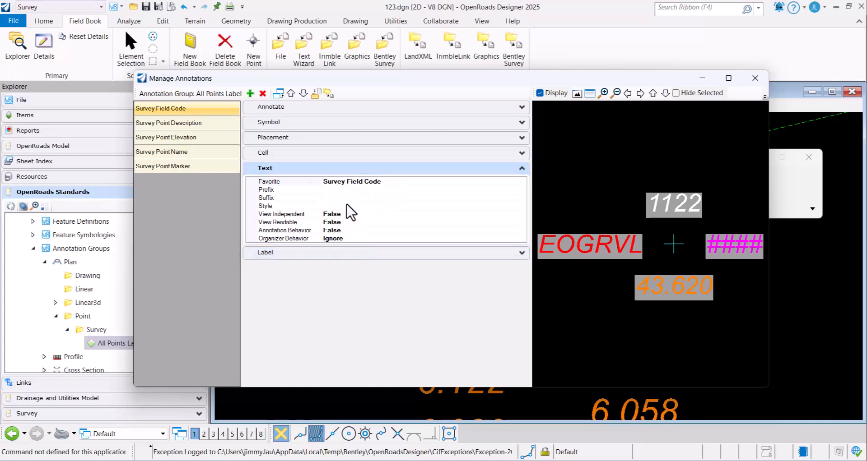
{"action": "left_click", "coordinate": [347, 205]}
{"action": "left_click", "coordinate": [521, 206]}
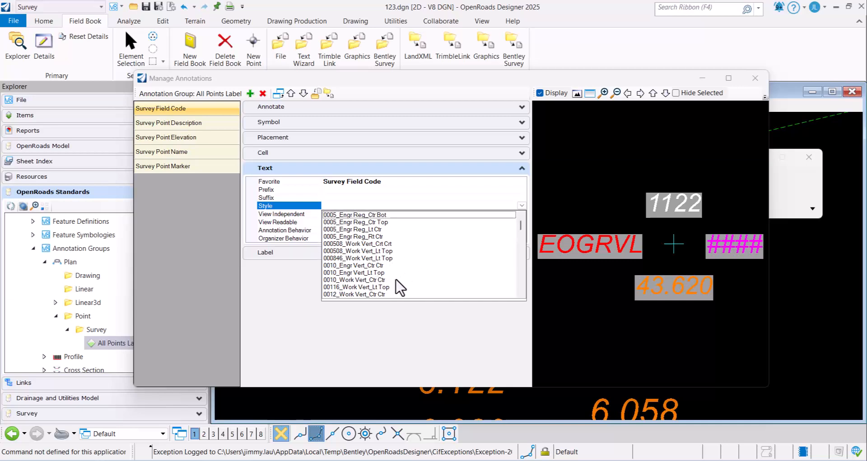
{"action": "left_click", "coordinate": [380, 244]}
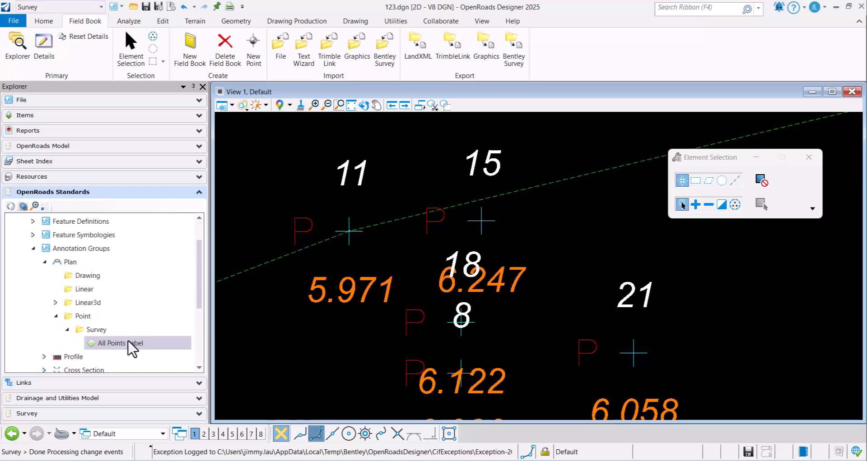
Step: Reopen the All Points Label group for management and set the Survey Point Description text style to 000508_Work Vert_Crt Crt
{"action": "right_click", "coordinate": [138, 345]}
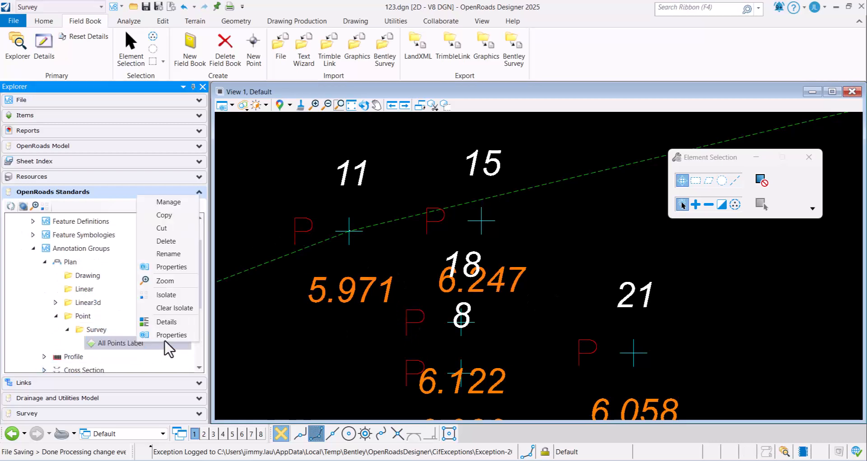
{"action": "left_click", "coordinate": [171, 203]}
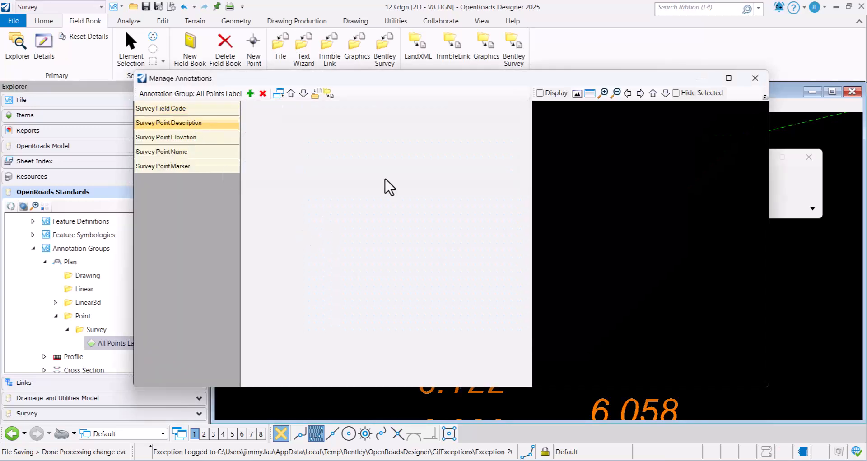
{"action": "left_click", "coordinate": [213, 110]}
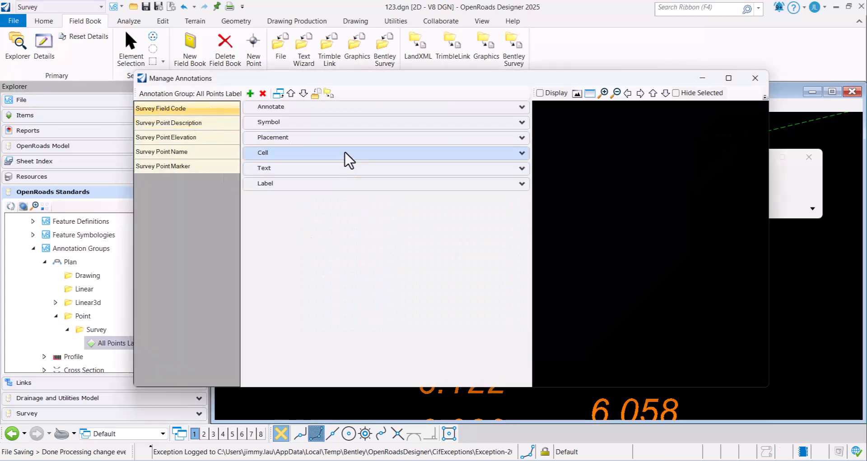
{"action": "left_click", "coordinate": [362, 168]}
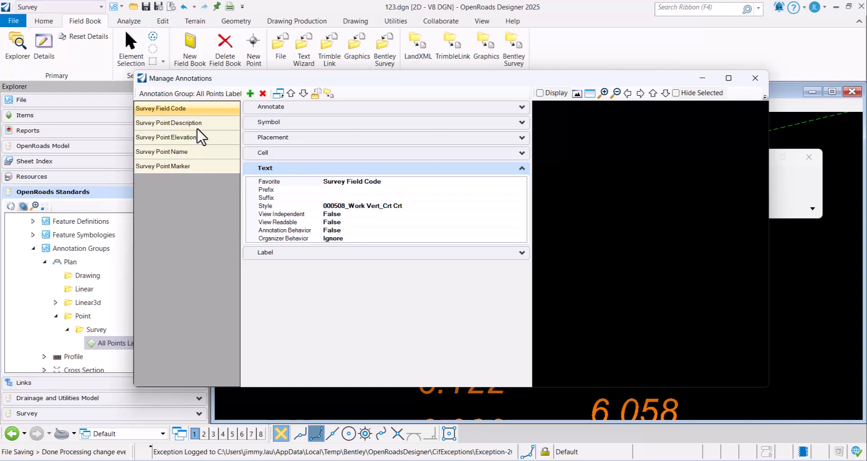
{"action": "left_click", "coordinate": [190, 123]}
{"action": "left_click", "coordinate": [379, 207]}
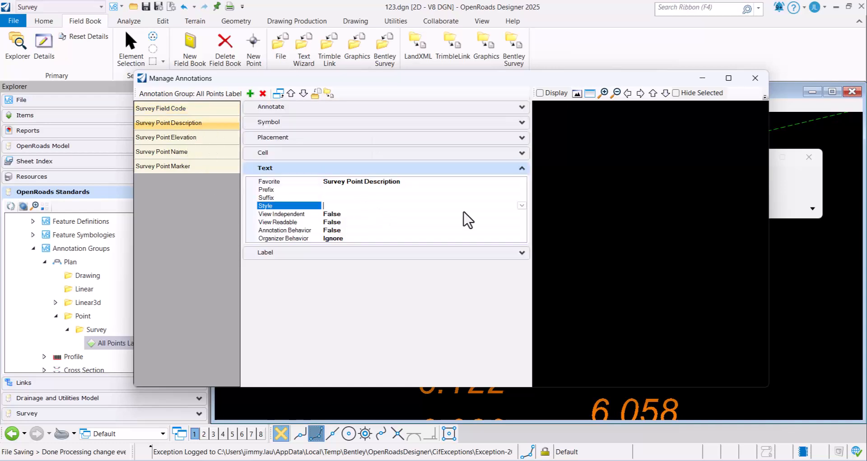
{"action": "left_click", "coordinate": [520, 206]}
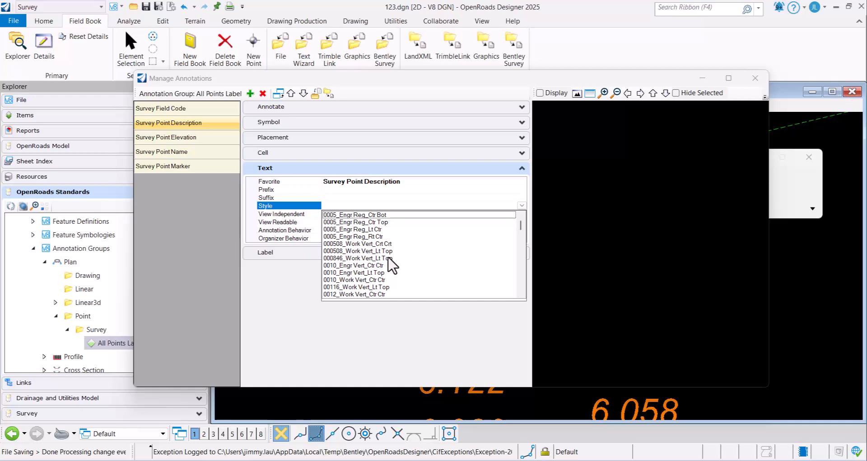
{"action": "left_click", "coordinate": [391, 246]}
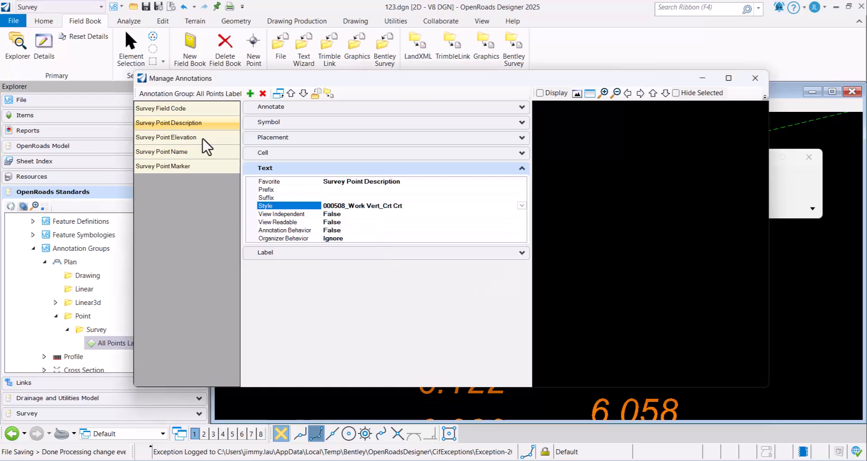
Step: Set the Survey Point Elevation annotation's text style to 000508_Work Vert_Crt Crt
{"action": "left_click", "coordinate": [204, 138]}
{"action": "left_click", "coordinate": [515, 206]}
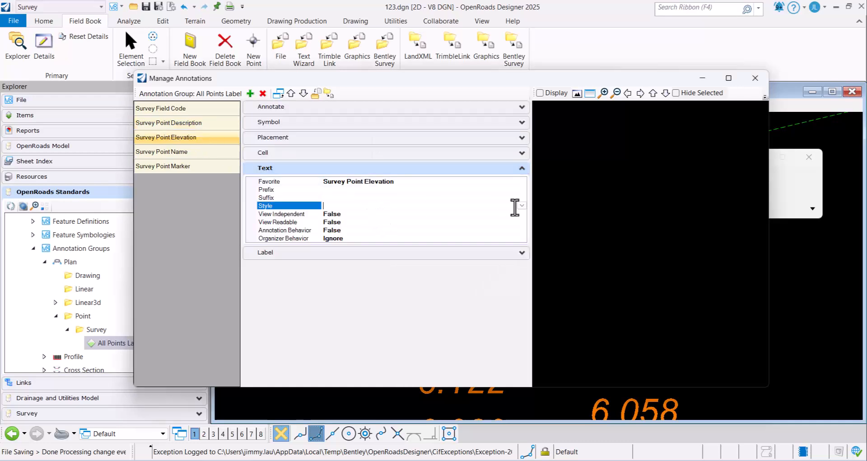
{"action": "left_click", "coordinate": [521, 206]}
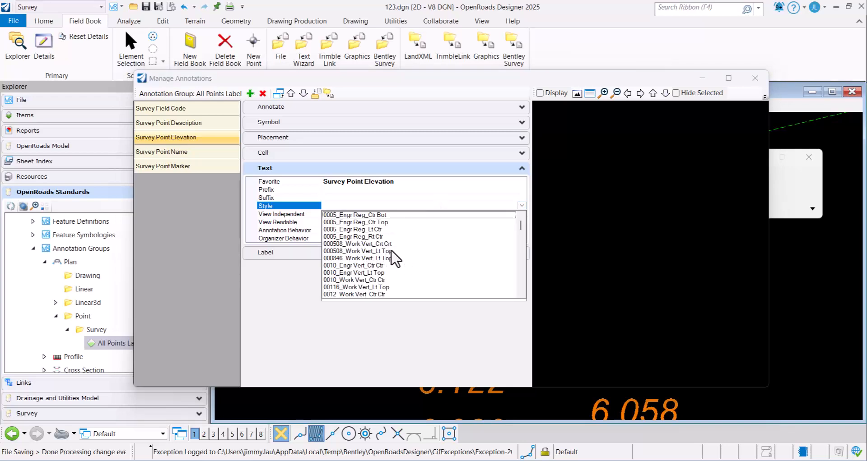
{"action": "left_click", "coordinate": [391, 244]}
Step: Set the Survey Point Name annotation's text style to 000508_Work Vert_Crt Crt and close the annotation manager
{"action": "left_click", "coordinate": [202, 152]}
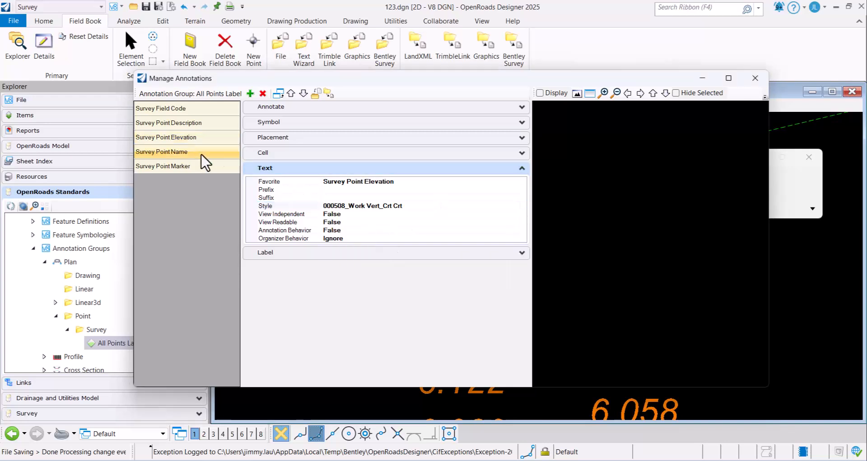
{"action": "left_click", "coordinate": [517, 206]}
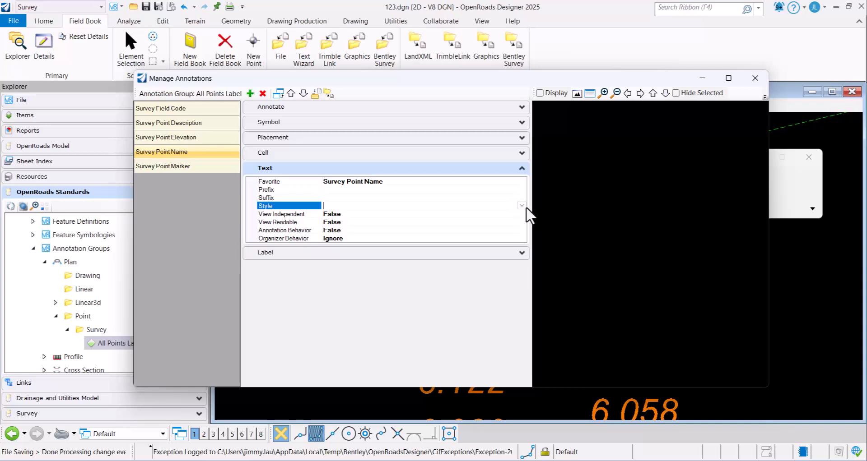
{"action": "left_click", "coordinate": [522, 206]}
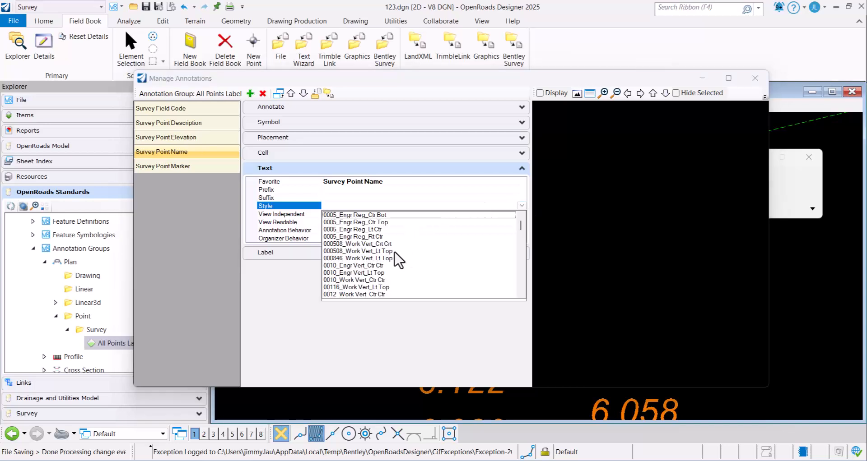
{"action": "left_click", "coordinate": [394, 244]}
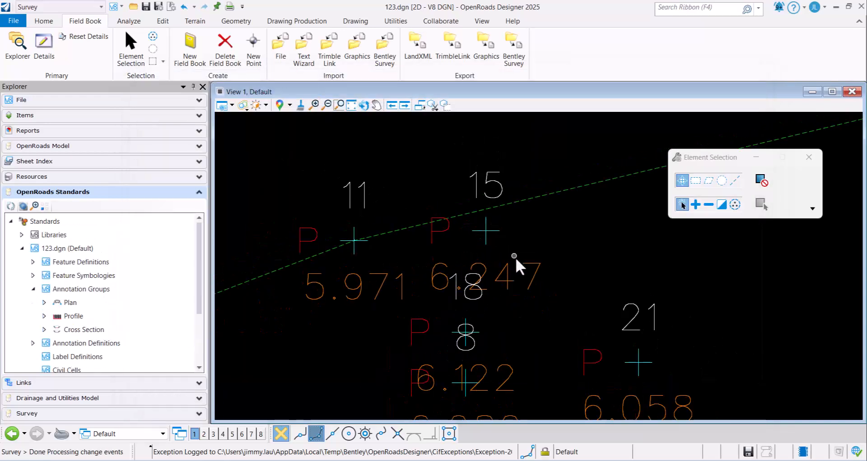
Step: Reopen the All Points Label group for management and show Survey Field Code's placement settings with the preview display on
{"action": "middle_click_drag", "start_coordinate": [563, 285], "coordinate": [606, 294]}
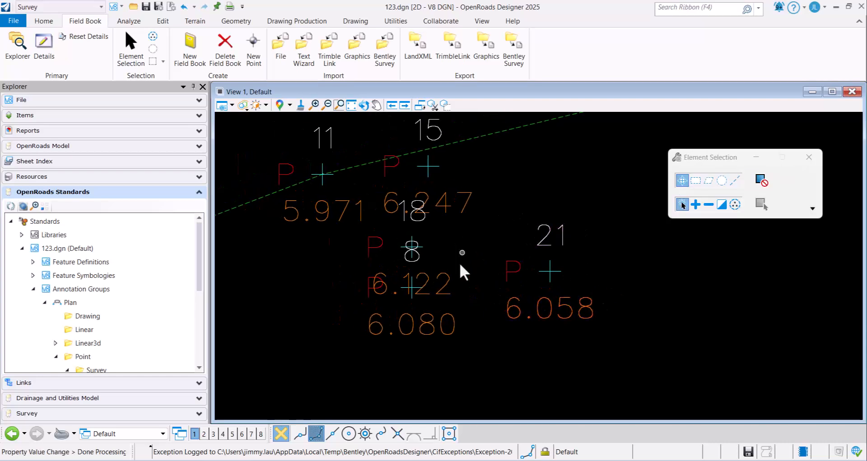
{"action": "scroll", "coordinate": [116, 305], "scroll_direction": "down", "scroll_amount": 3}
{"action": "right_click", "coordinate": [136, 264]}
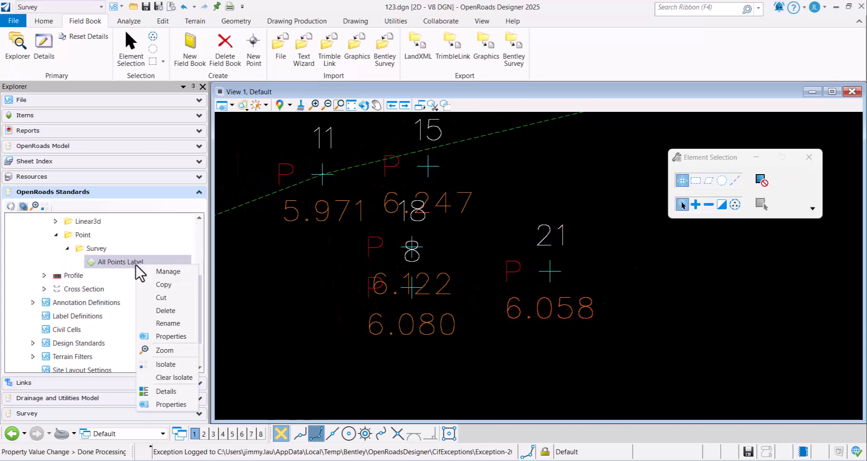
{"action": "left_click", "coordinate": [164, 267]}
{"action": "right_click", "coordinate": [166, 272]}
{"action": "left_click", "coordinate": [192, 275]}
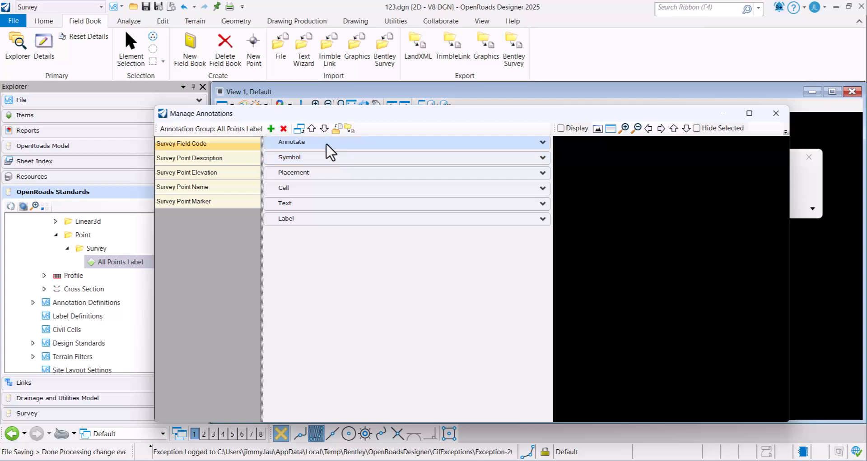
{"action": "left_click", "coordinate": [331, 173]}
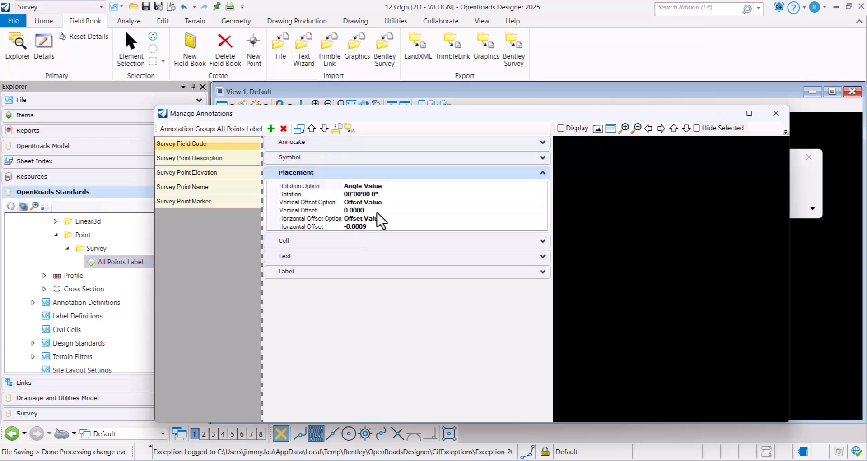
{"action": "mouse_move", "coordinate": [408, 121]}
{"action": "left_mouse_down"}
{"action": "mouse_move", "coordinate": [464, 310]}
{"action": "mouse_move", "coordinate": [408, 253]}
{"action": "left_mouse_up"}
{"action": "left_click", "coordinate": [572, 262]}
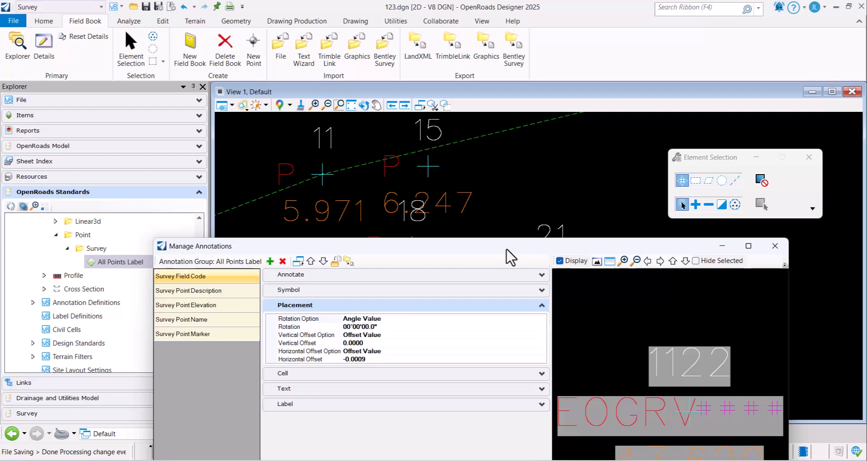
{"action": "mouse_move", "coordinate": [501, 253]}
{"action": "left_mouse_down"}
{"action": "mouse_move", "coordinate": [517, 312]}
{"action": "mouse_move", "coordinate": [518, 183]}
{"action": "left_mouse_up"}
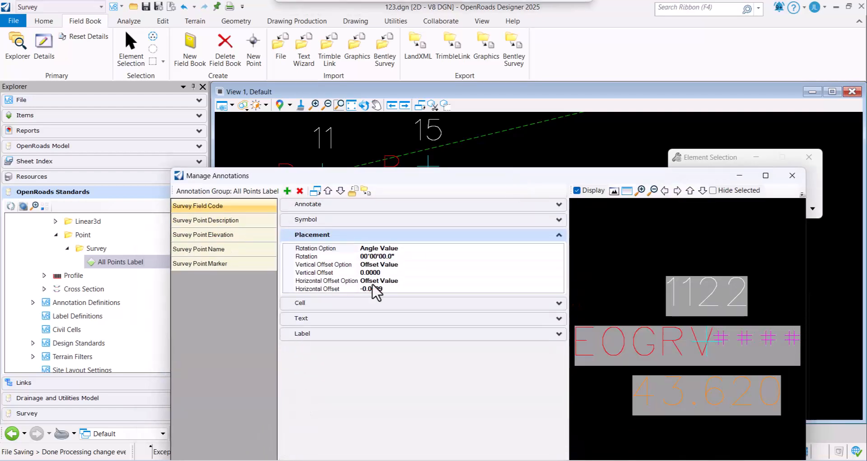
Step: Set the Survey Field Code annotation's horizontal offset to -0.0010 and close the annotation manager
{"action": "left_click", "coordinate": [385, 289]}
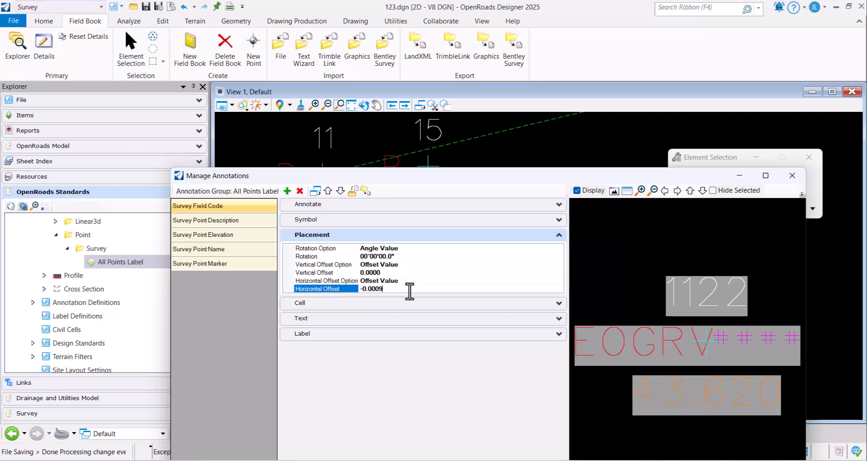
{"action": "key", "text": "Return"}
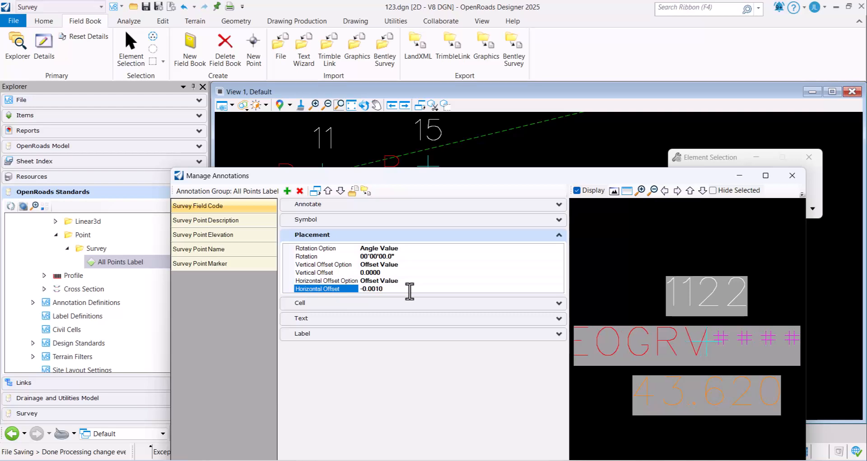
{"action": "left_click", "coordinate": [621, 323]}
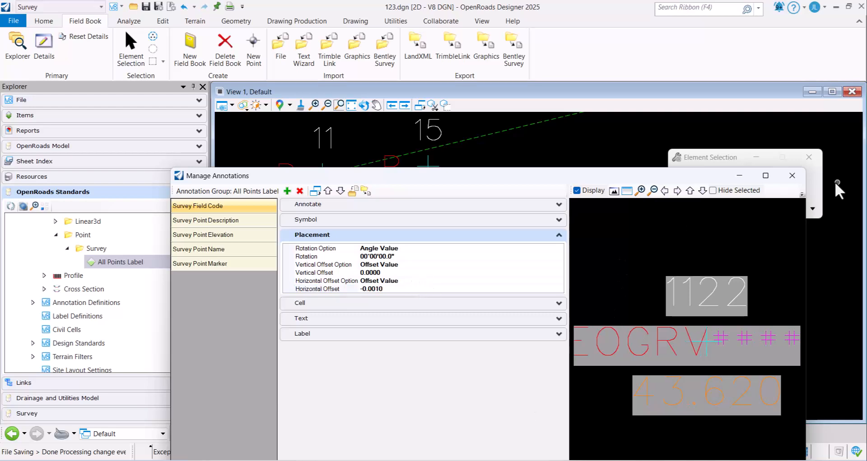
{"action": "left_click", "coordinate": [792, 175]}
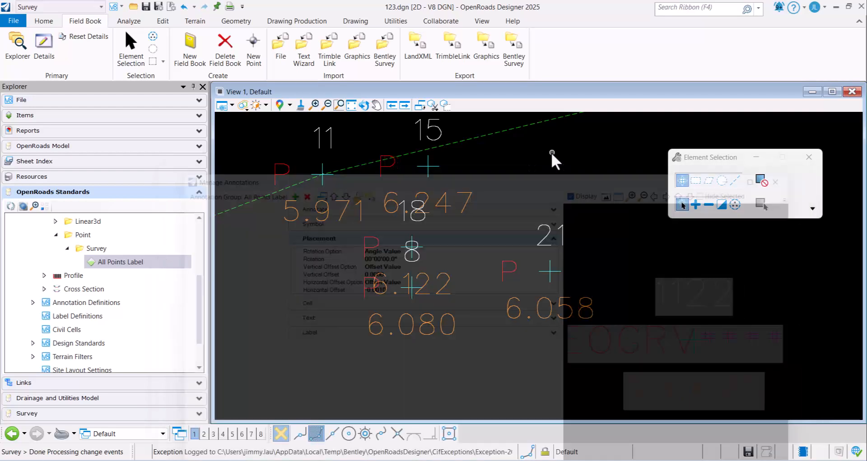
{"action": "scroll", "coordinate": [456, 235], "scroll_direction": "down", "scroll_amount": 4}
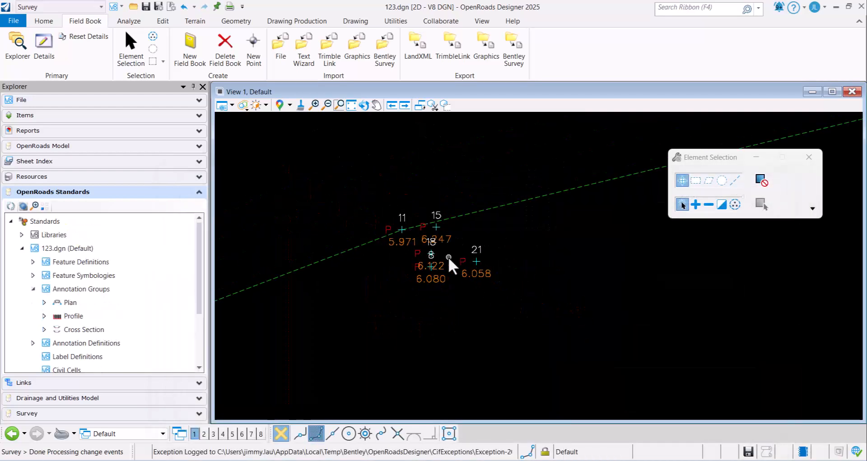
Step: Save the current settings of the design file
{"action": "left_click", "coordinate": [147, 6]}
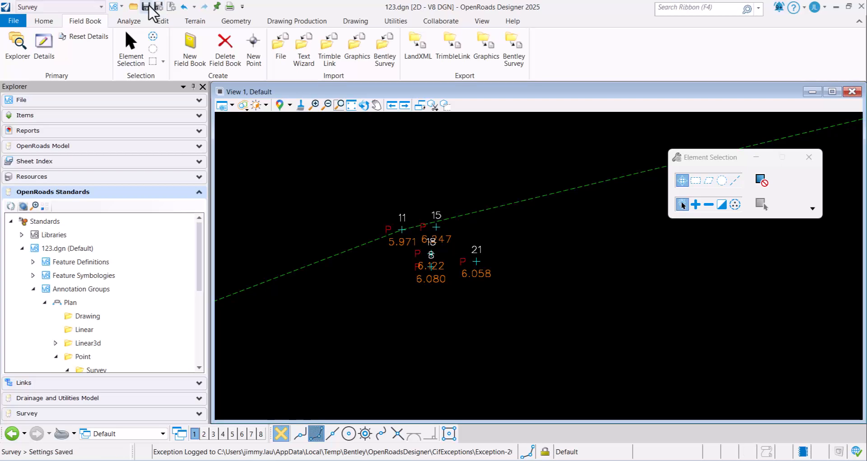
Step: Turn on the triangles, minor contours and major contours of the AllFieldbooks terrain model
{"action": "left_click", "coordinate": [548, 194]}
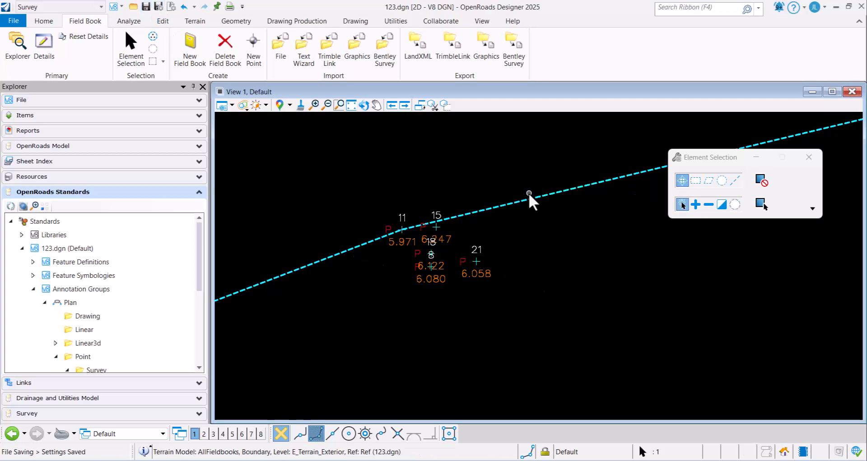
{"action": "scroll", "coordinate": [521, 207], "scroll_direction": "down", "scroll_amount": 5}
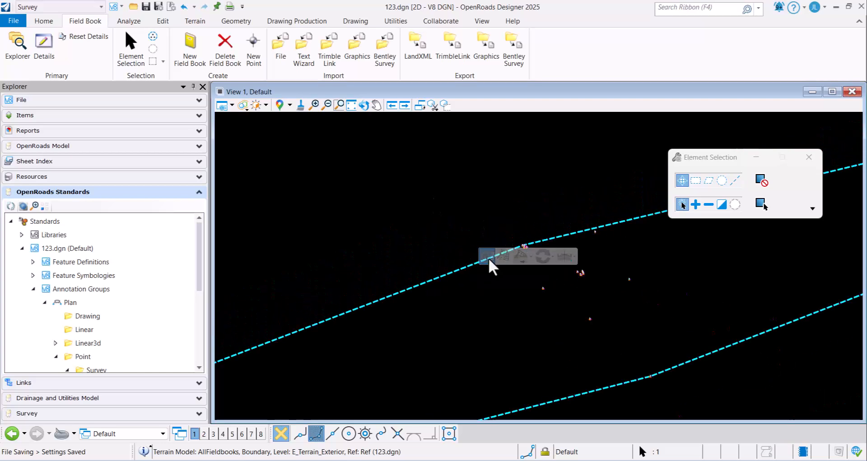
{"action": "left_click", "coordinate": [487, 257]}
{"action": "double_click", "coordinate": [581, 229]}
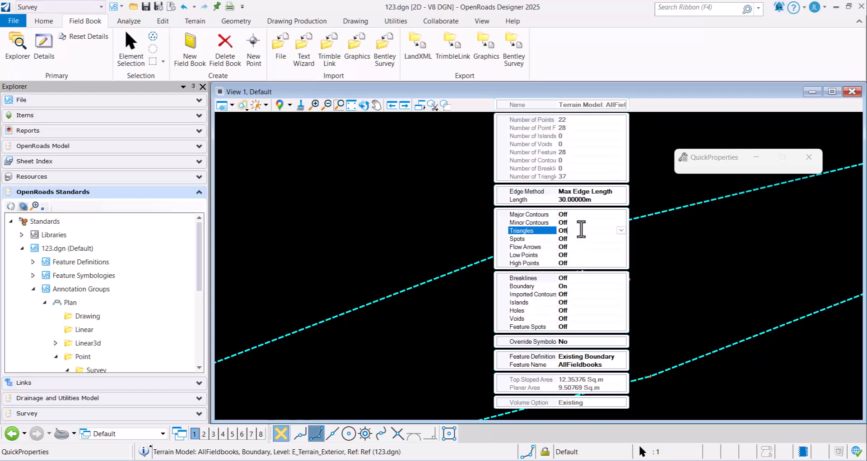
{"action": "left_click", "coordinate": [585, 223]}
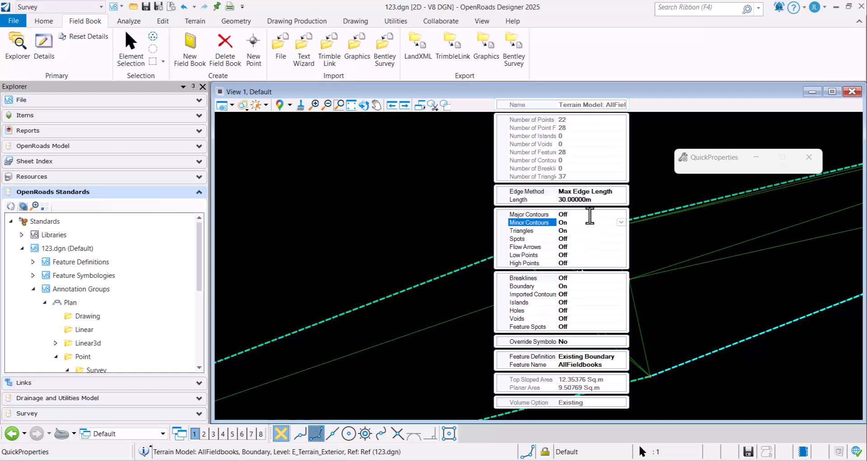
{"action": "left_click", "coordinate": [590, 215]}
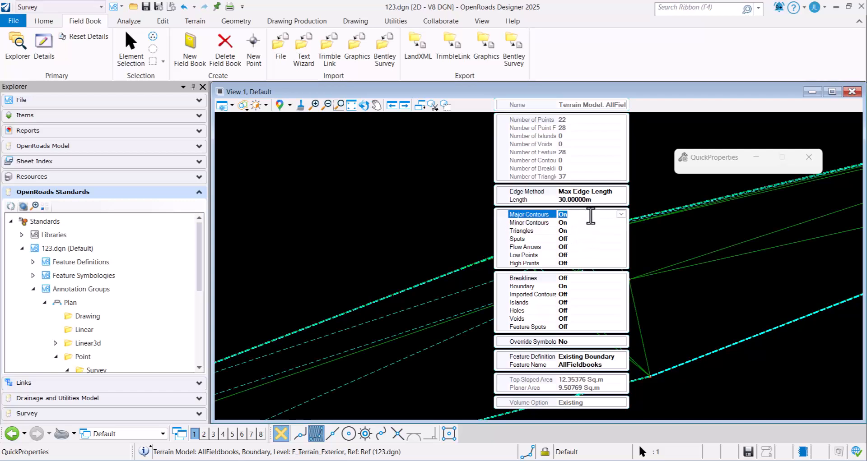
Step: Turn the AllFieldbooks terrain model's major contours, minor contours and triangles off and deselect the terrain
{"action": "double_click", "coordinate": [590, 215]}
{"action": "double_click", "coordinate": [587, 222]}
{"action": "left_click", "coordinate": [587, 231]}
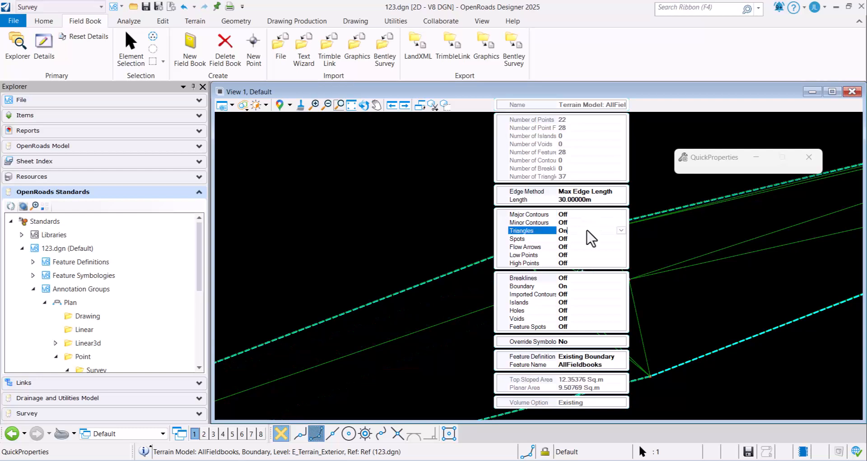
{"action": "double_click", "coordinate": [587, 231]}
{"action": "left_click", "coordinate": [711, 257]}
{"action": "scroll", "coordinate": [582, 267], "scroll_direction": "up", "scroll_amount": 3}
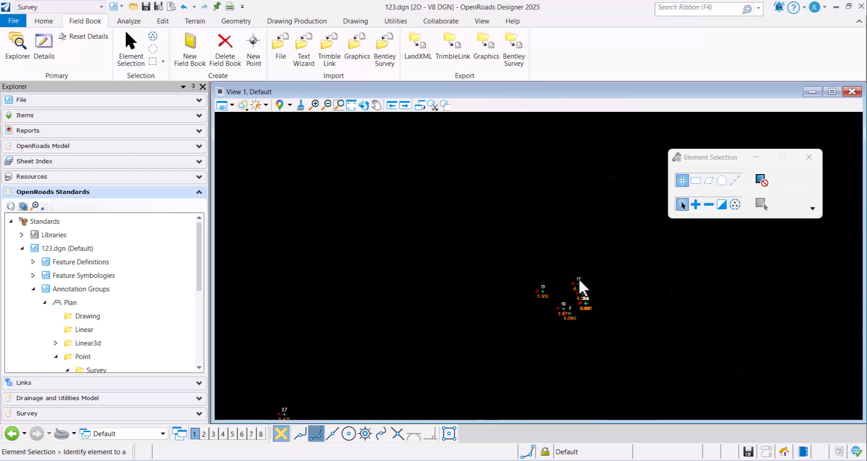
{"action": "scroll", "coordinate": [579, 281], "scroll_direction": "up", "scroll_amount": 3}
{"action": "middle_click_drag", "start_coordinate": [542, 307], "coordinate": [474, 229]}
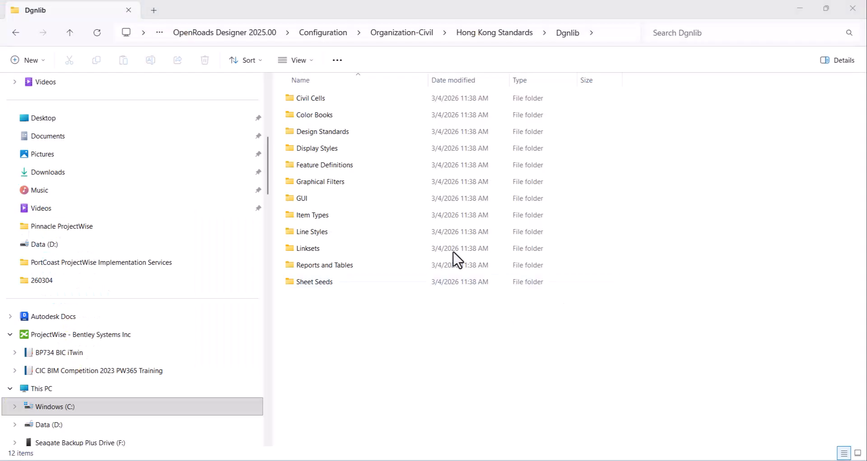
Step: In File Explorer, open the Feature Definitions folder under the Hong Kong Standards Dgnlib folder and show its full path
{"action": "double_click", "coordinate": [355, 166]}
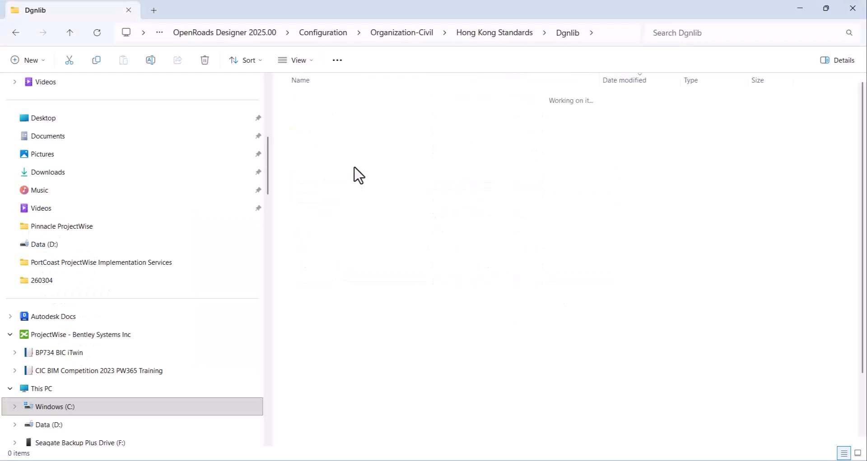
{"action": "left_click", "coordinate": [571, 37]}
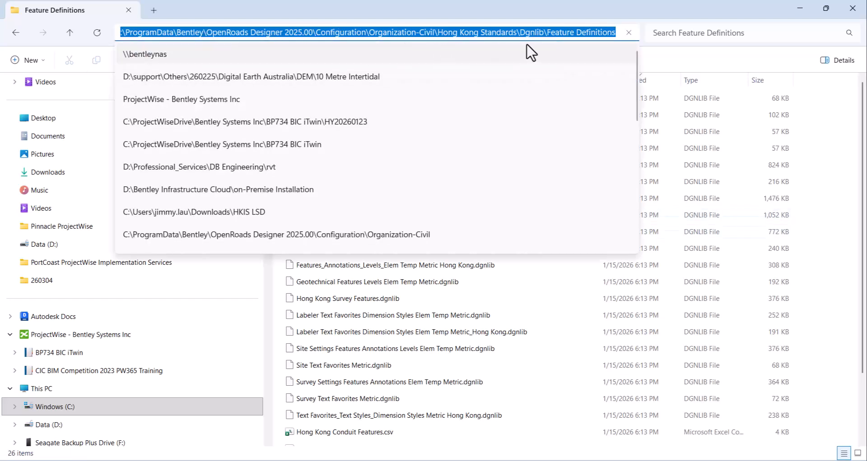
{"action": "left_click", "coordinate": [578, 10]}
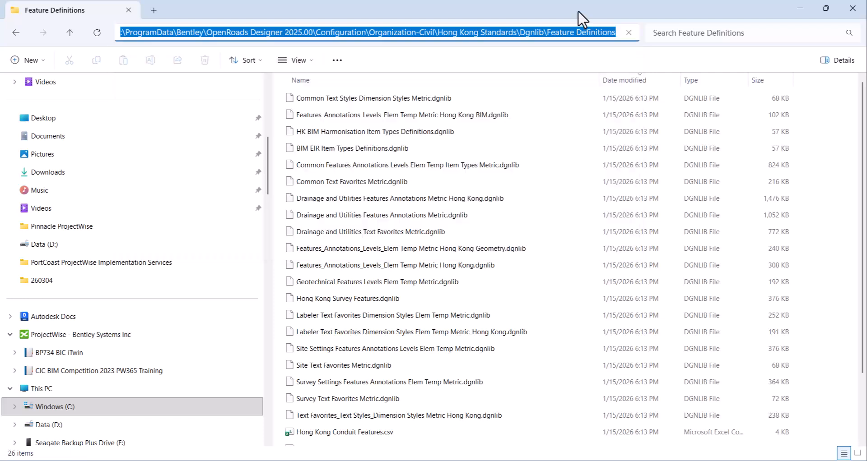
Step: Open Hong Kong Survey Features Codes.csv from the Feature Definitions folder in Excel and maximize its window
{"action": "scroll", "coordinate": [461, 384], "scroll_direction": "down", "scroll_amount": 1}
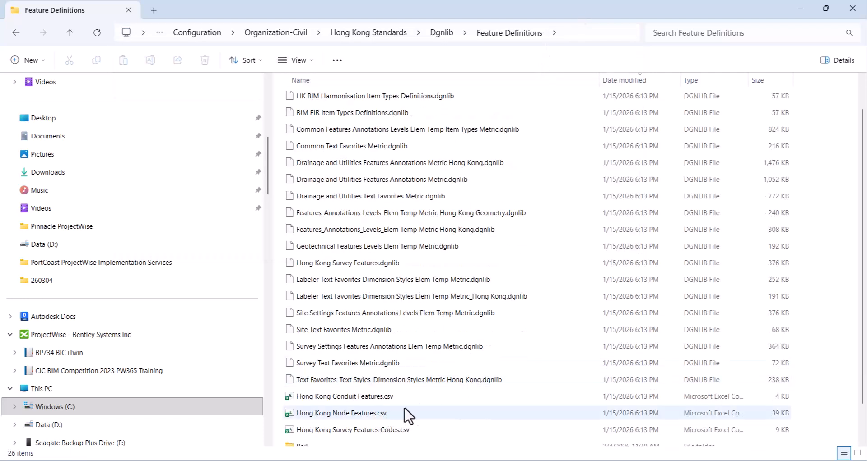
{"action": "scroll", "coordinate": [404, 414], "scroll_direction": "down", "scroll_amount": 1}
{"action": "left_click", "coordinate": [400, 391]}
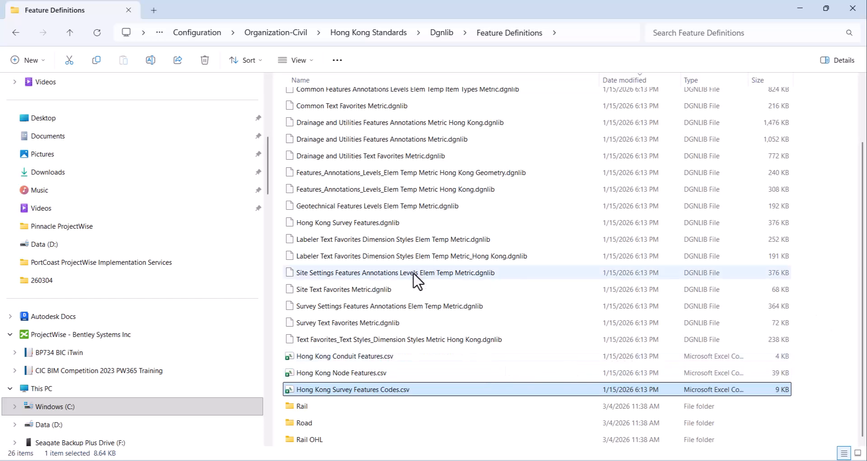
{"action": "key", "text": "alt+Tab"}
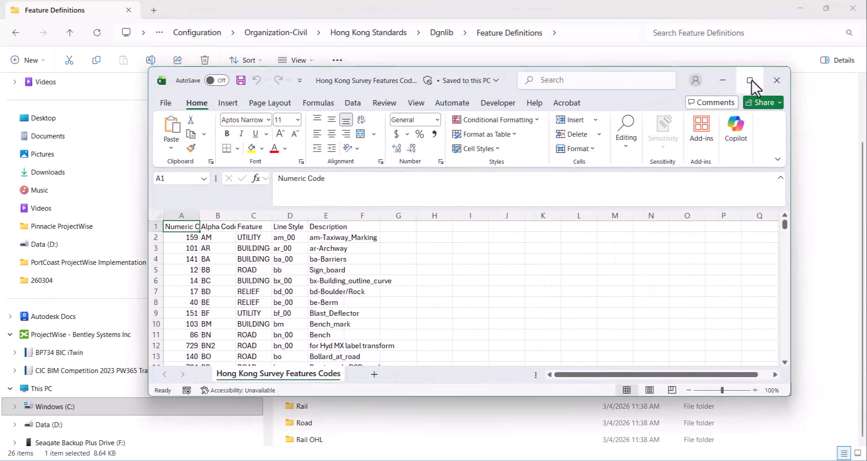
{"action": "left_click", "coordinate": [750, 81]}
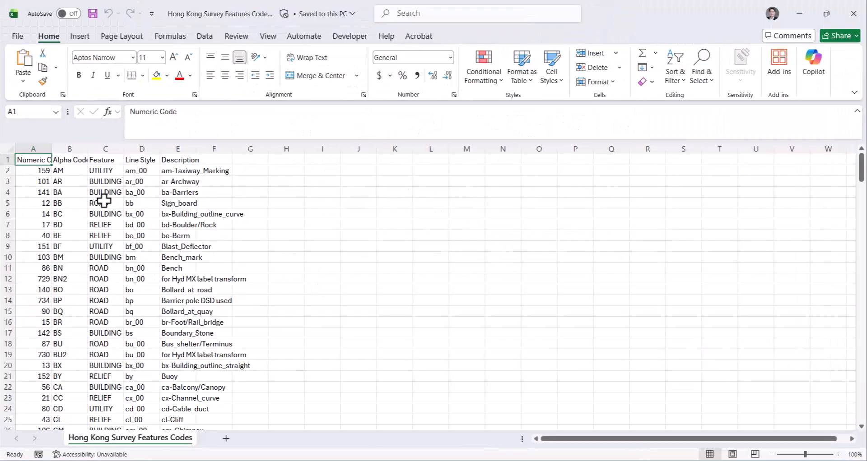
Step: Select the Alpha Code column and look through the survey feature codes listed in it
{"action": "scroll", "coordinate": [88, 193], "scroll_direction": "down", "scroll_amount": 1}
{"action": "scroll", "coordinate": [74, 167], "scroll_direction": "up", "scroll_amount": 1}
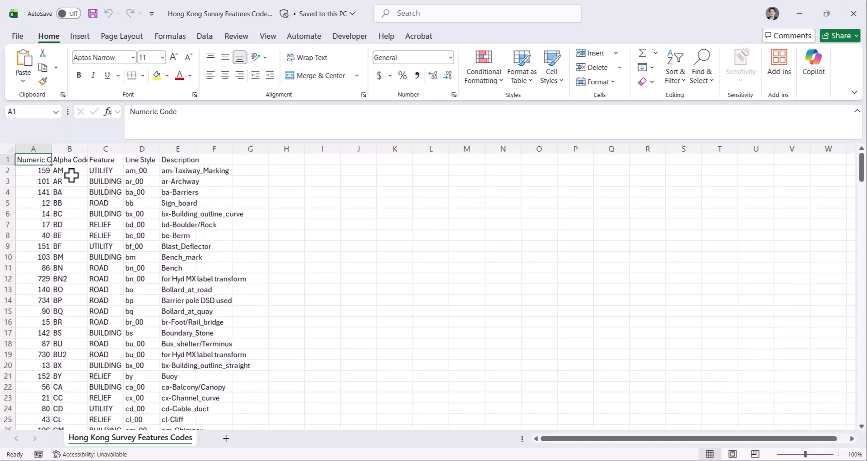
{"action": "left_click", "coordinate": [69, 149]}
{"action": "scroll", "coordinate": [62, 237], "scroll_direction": "down", "scroll_amount": 20}
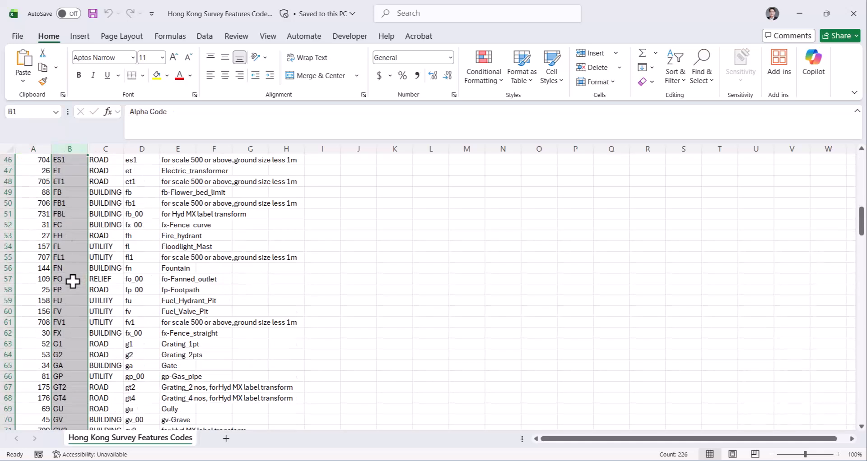
{"action": "scroll", "coordinate": [70, 288], "scroll_direction": "down", "scroll_amount": 9}
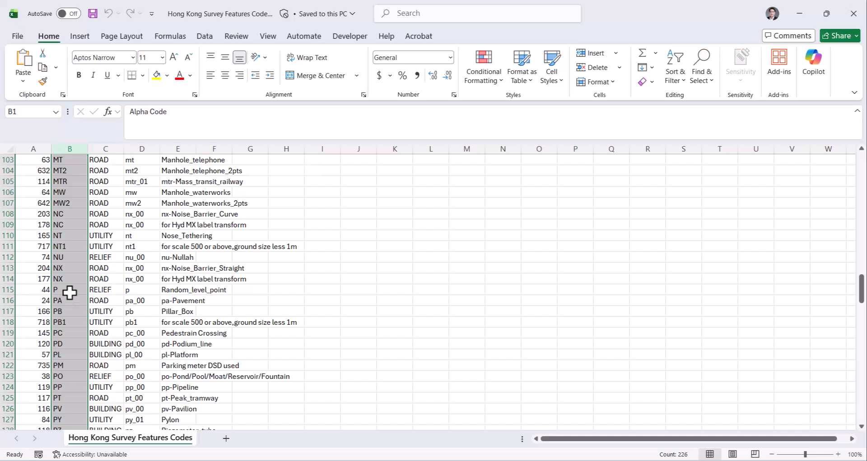
Step: Find the manhole codes MH and MH2 in the list and select their rows, cells A98:F99
{"action": "scroll", "coordinate": [69, 292], "scroll_direction": "up", "scroll_amount": 4}
{"action": "left_click", "coordinate": [62, 235]}
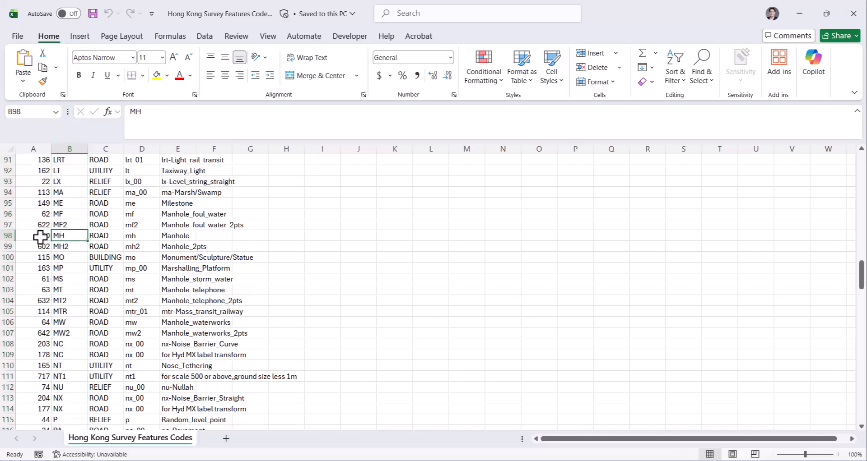
{"action": "left_click_drag", "start_coordinate": [40, 235], "coordinate": [226, 246]}
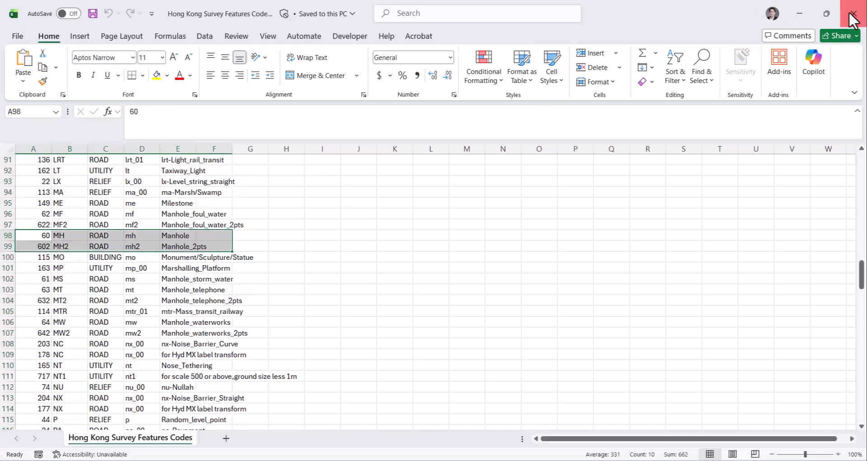